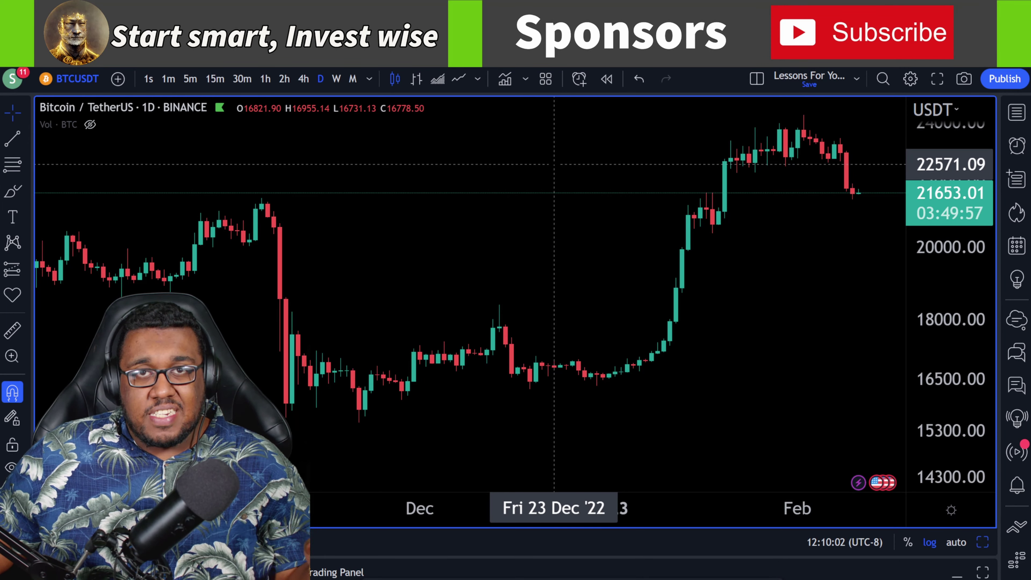
Search the indicators for "hull suite" and add the InSilico Hull Suite to the BTCUSDT daily chart
left_click(507, 80)
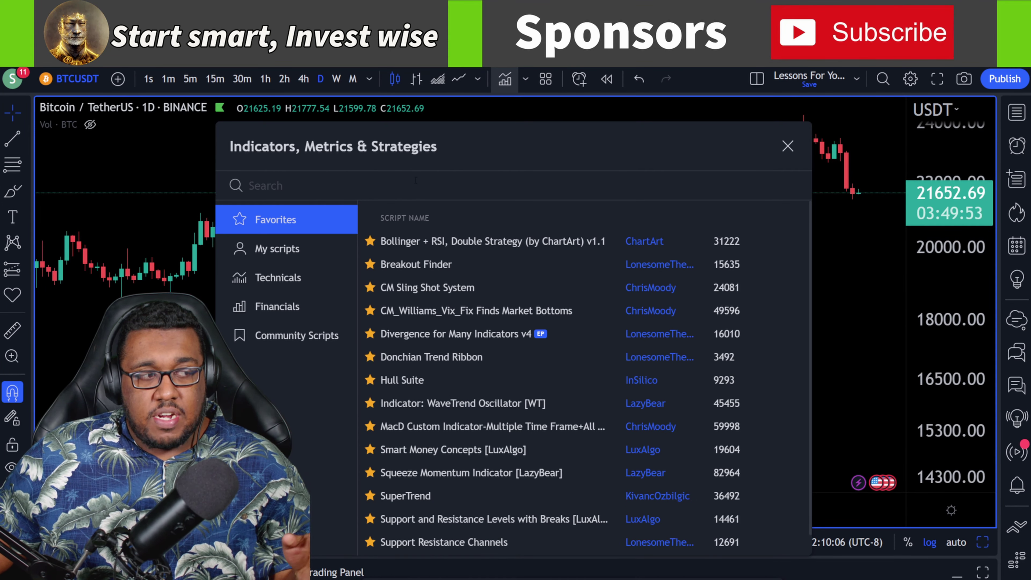
type("h")
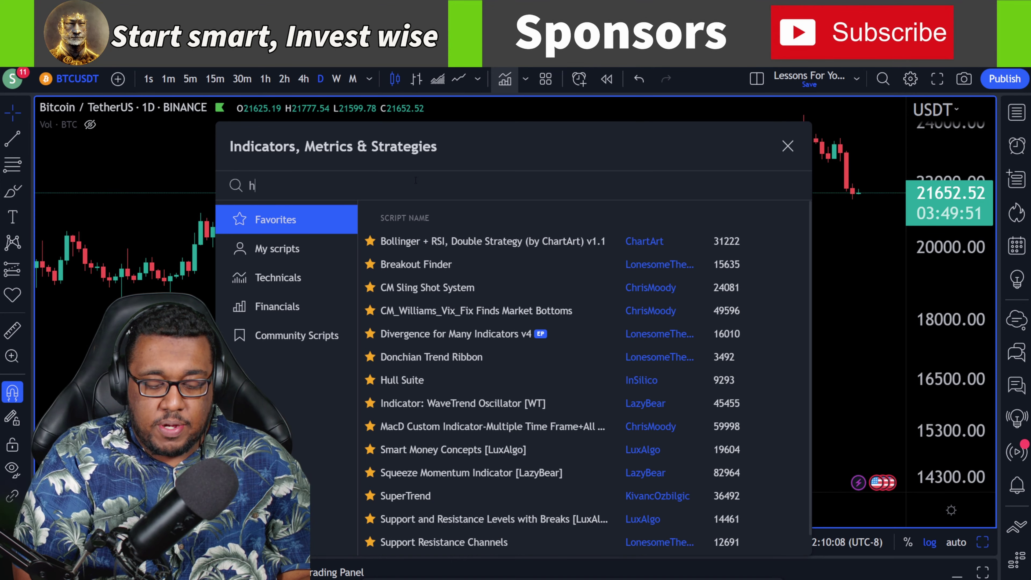
type("ull suite")
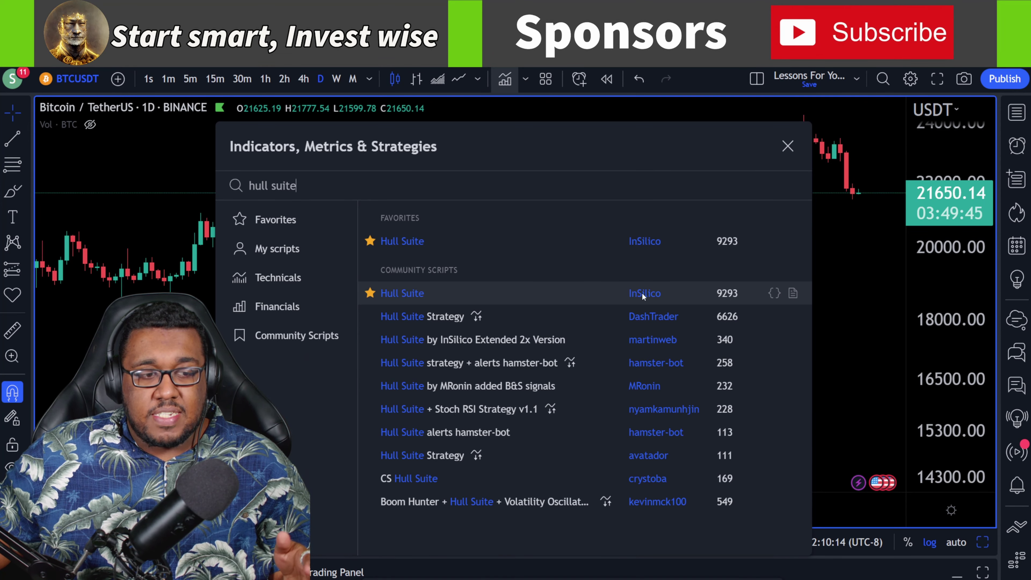
left_click(584, 295)
left_click(791, 148)
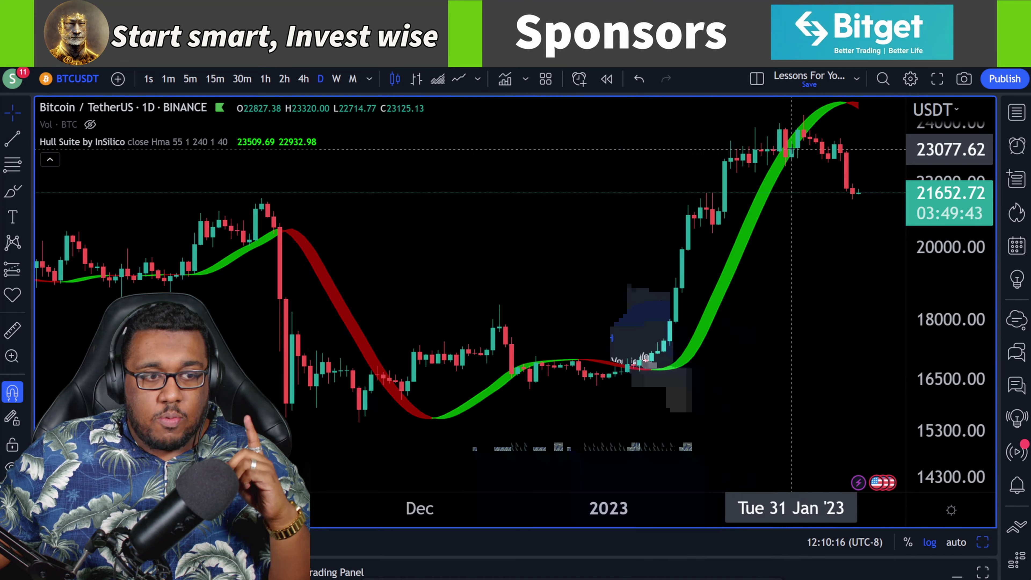
Set the Hull Suite's length to 60, length multiplier to 3 and line thickness to 15
left_click_drag(632, 230, 583, 233)
left_click_drag(954, 250, 953, 295)
mouse_move(182, 147)
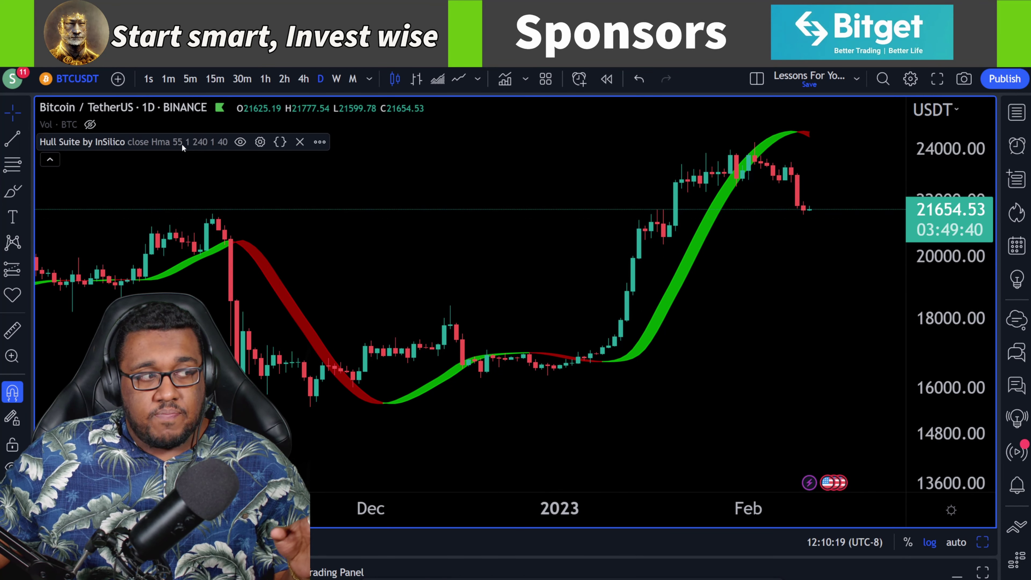
left_click(260, 142)
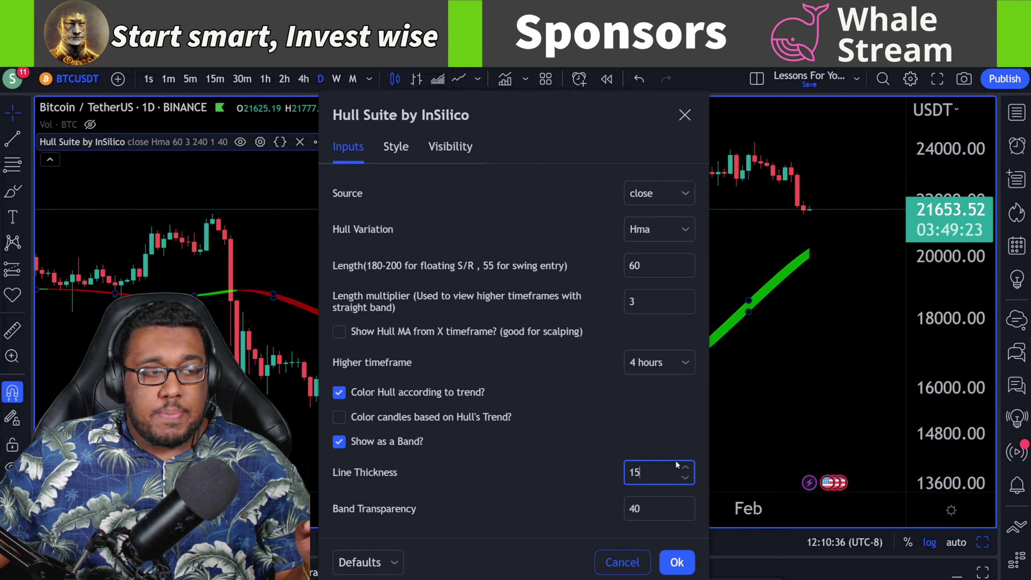
left_click(685, 562)
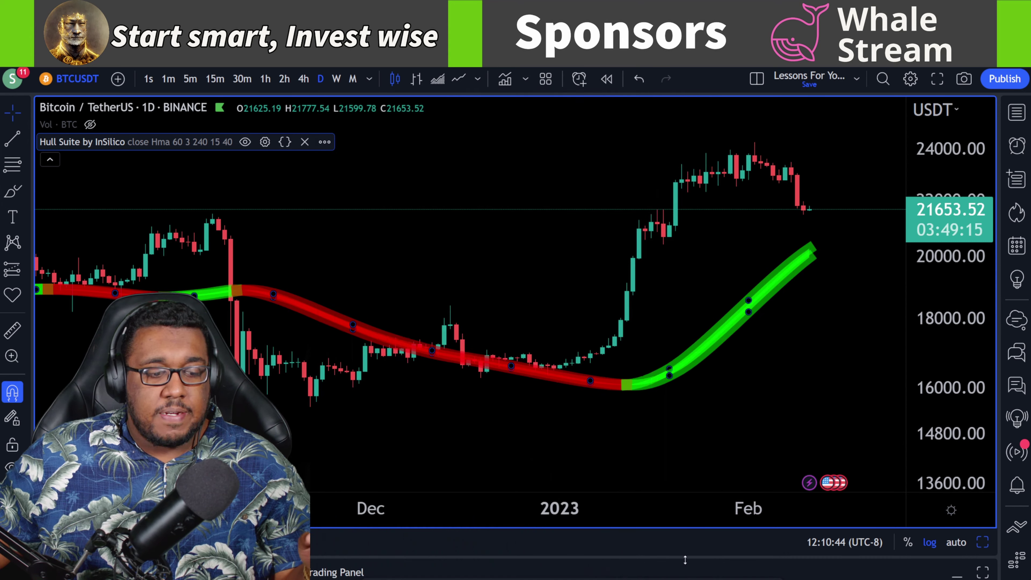
Draw a descending trend line from the early November 2022 high through the mid-December 2022 high on the daily chart
scroll(674, 318, "down", 1)
scroll(678, 323, "up", 2)
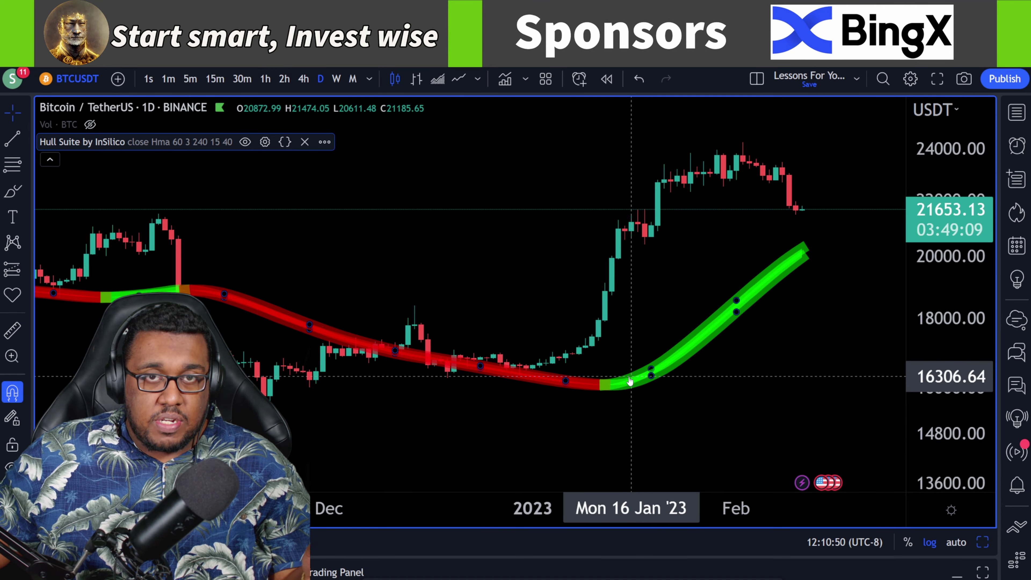
scroll(569, 357, "down", 5)
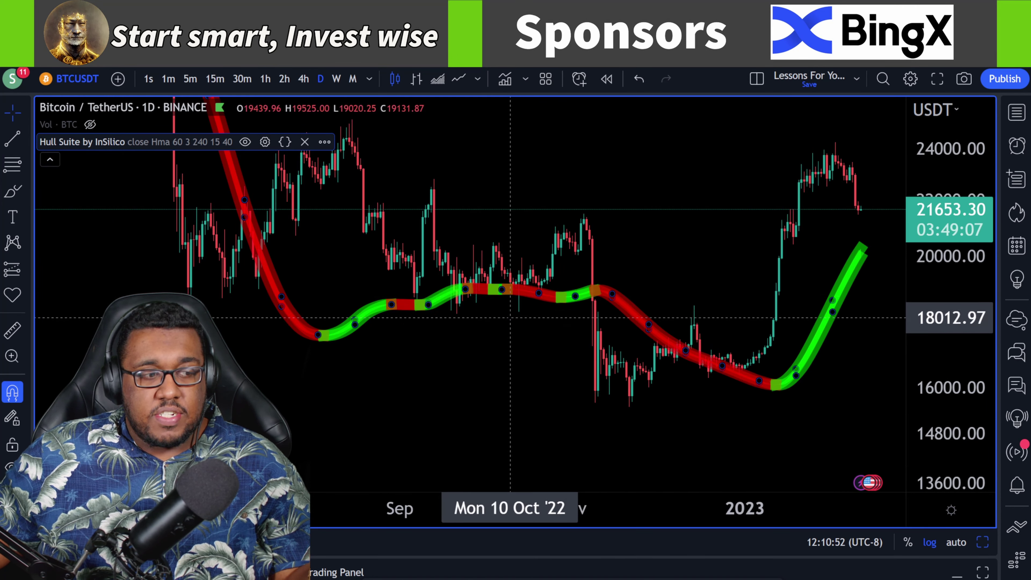
scroll(812, 301, "up", 4)
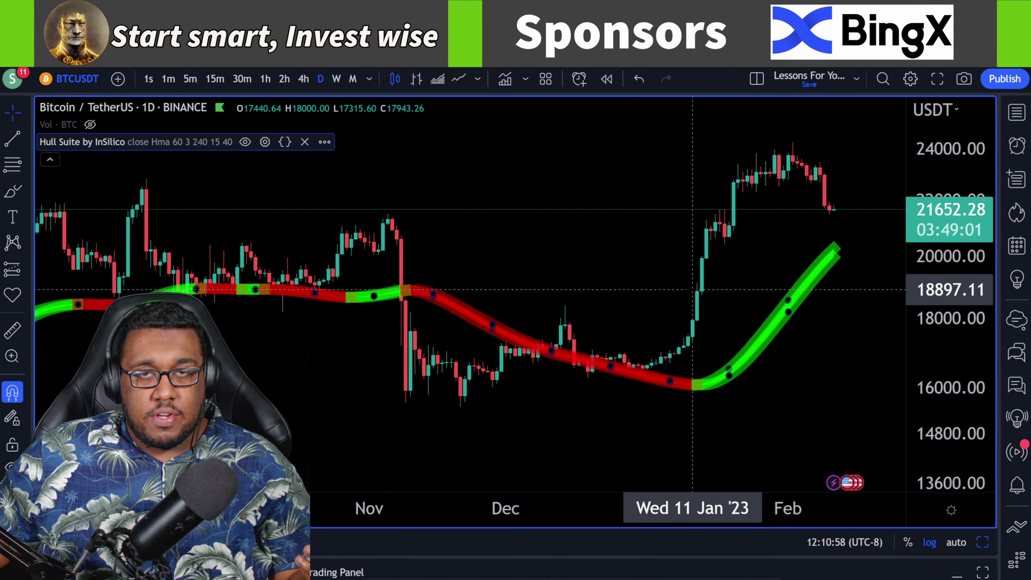
scroll(568, 264, "up", 1)
left_click(12, 139)
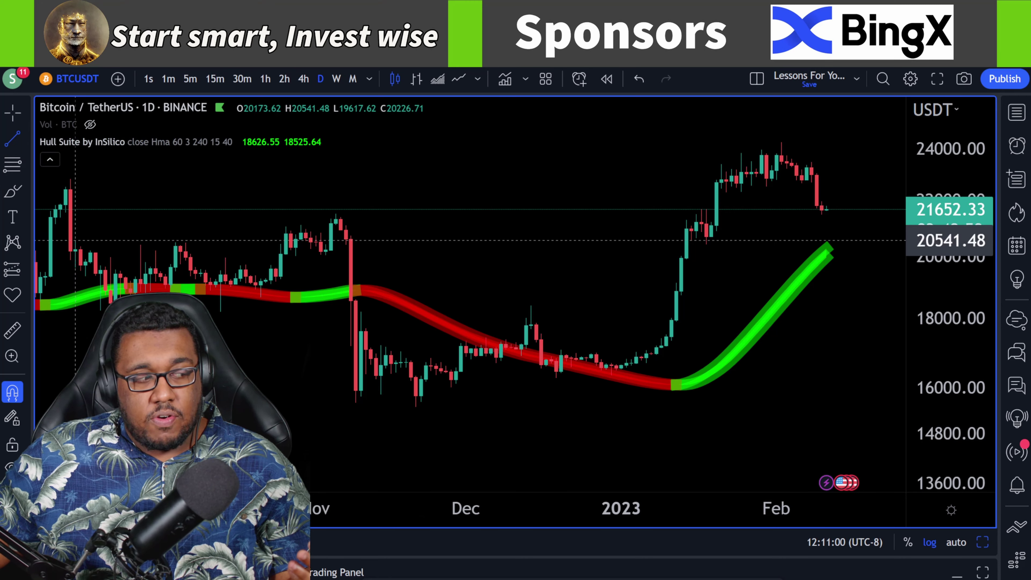
left_click(336, 214)
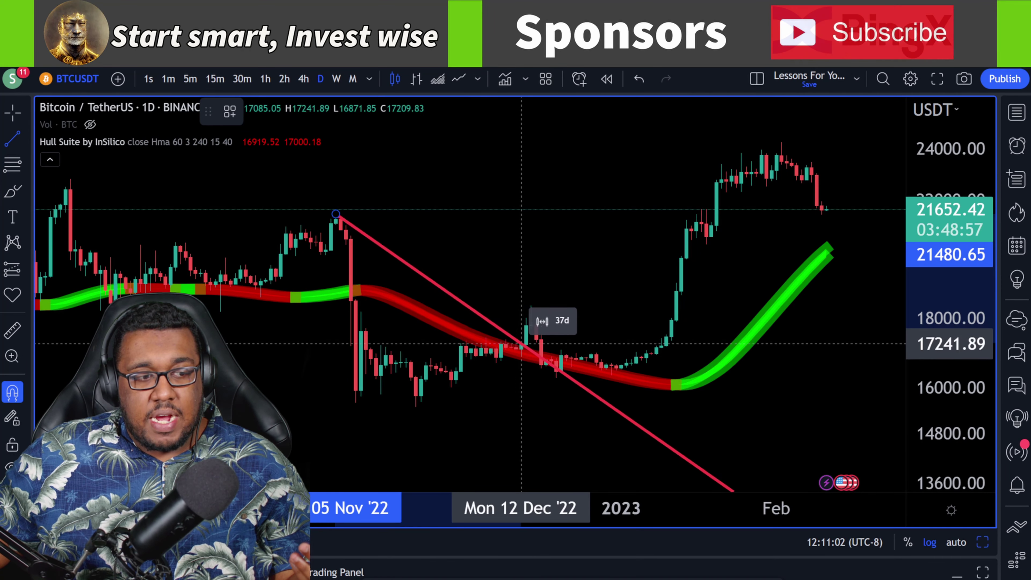
left_click(531, 303)
left_click(604, 291)
Enable coloring candles based on Hull's trend in the Hull Suite inputs
scroll(824, 334, "up", 4)
left_click_drag(951, 368, 951, 248)
left_click_drag(745, 311, 787, 300)
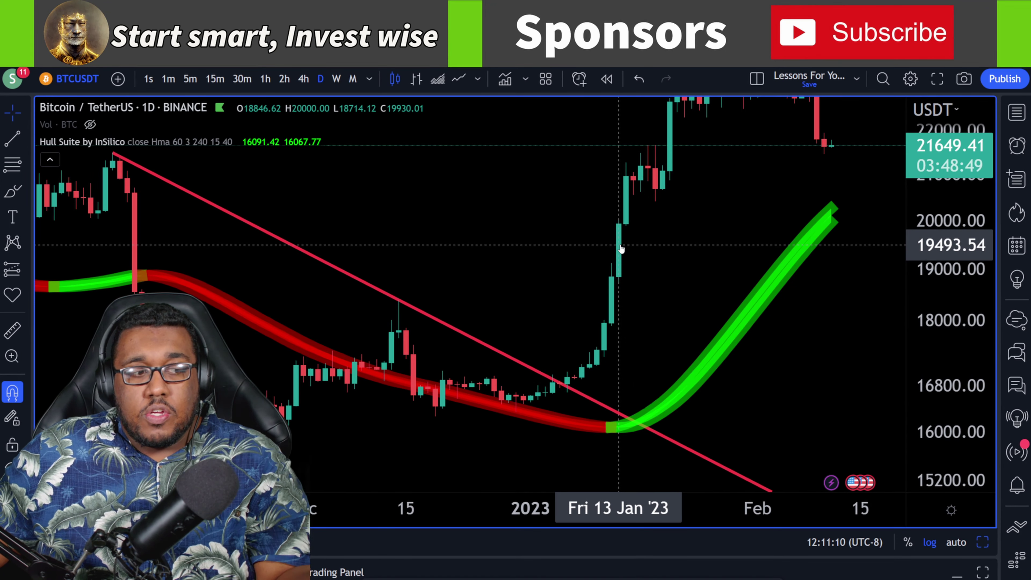
scroll(724, 237, "down", 2)
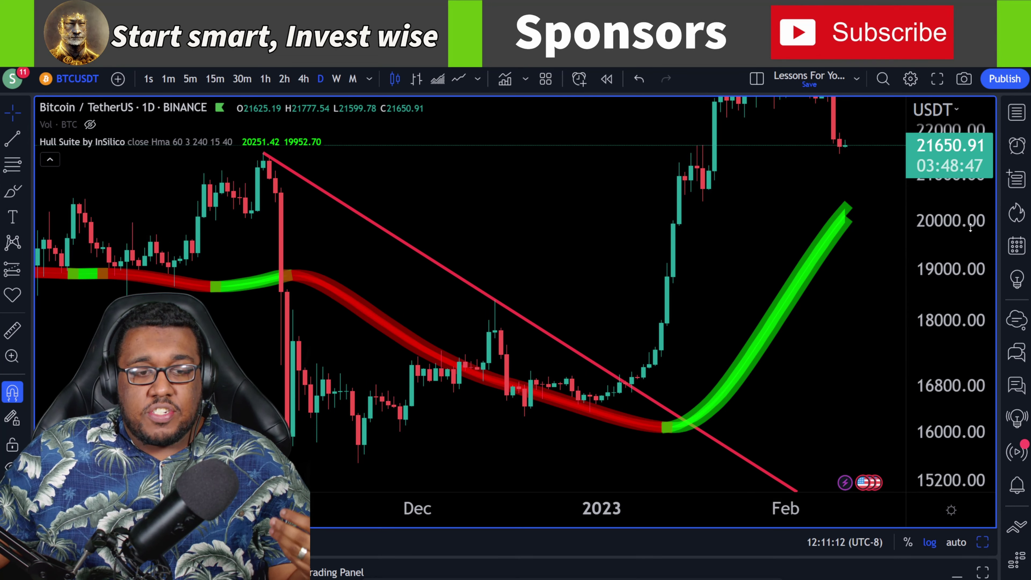
left_click_drag(970, 227, 907, 341)
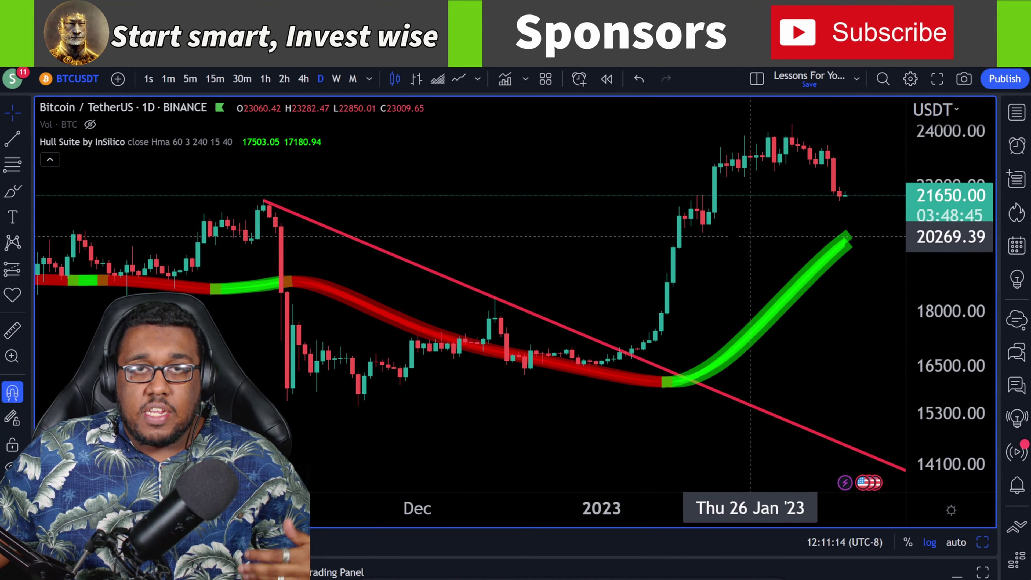
mouse_move(154, 141)
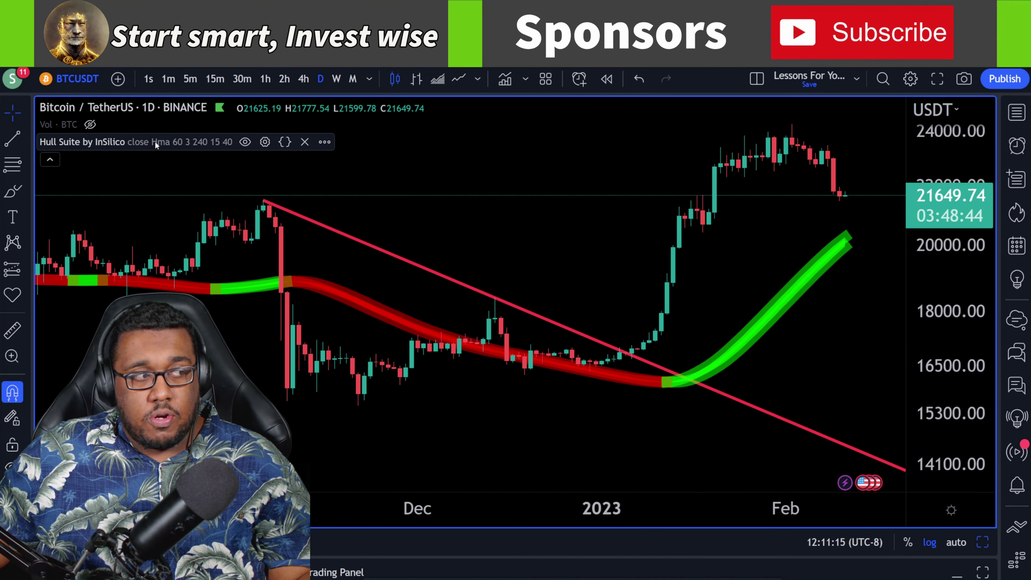
left_click(265, 142)
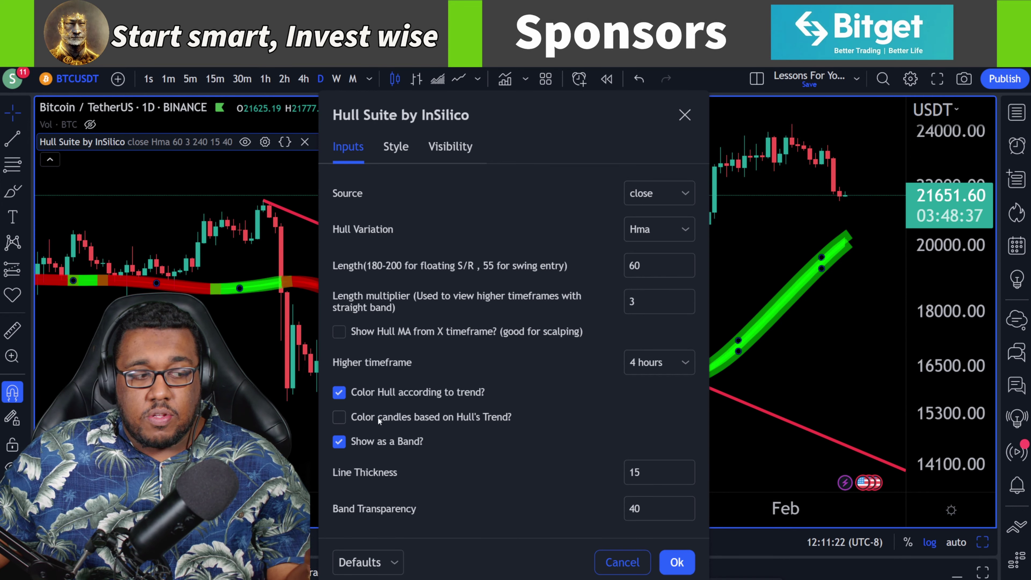
left_click(671, 563)
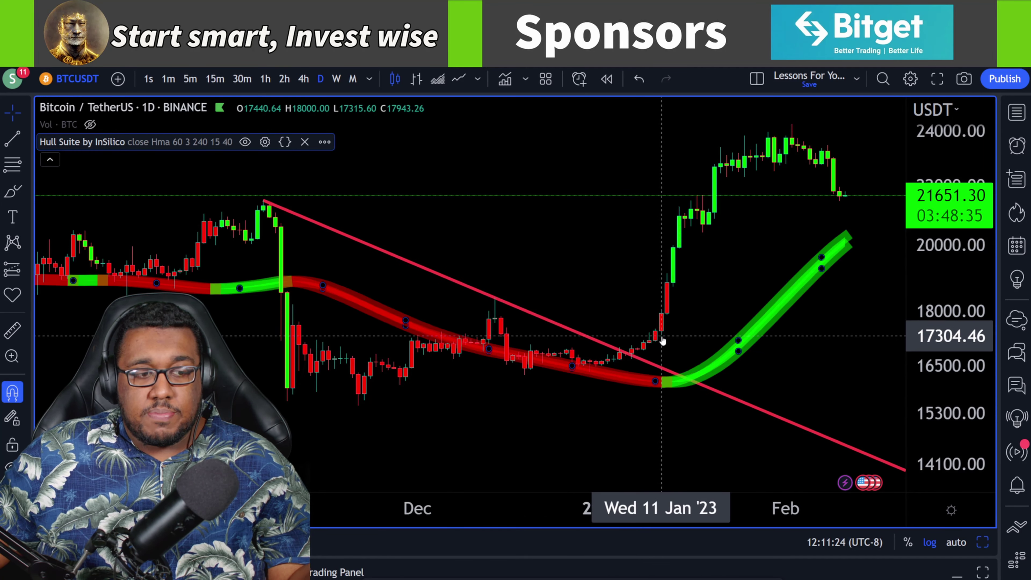
Switch the chart to the 4-hour timeframe and examine the trend line break and Hull color change in early January 2023
scroll(633, 284, "up", 2)
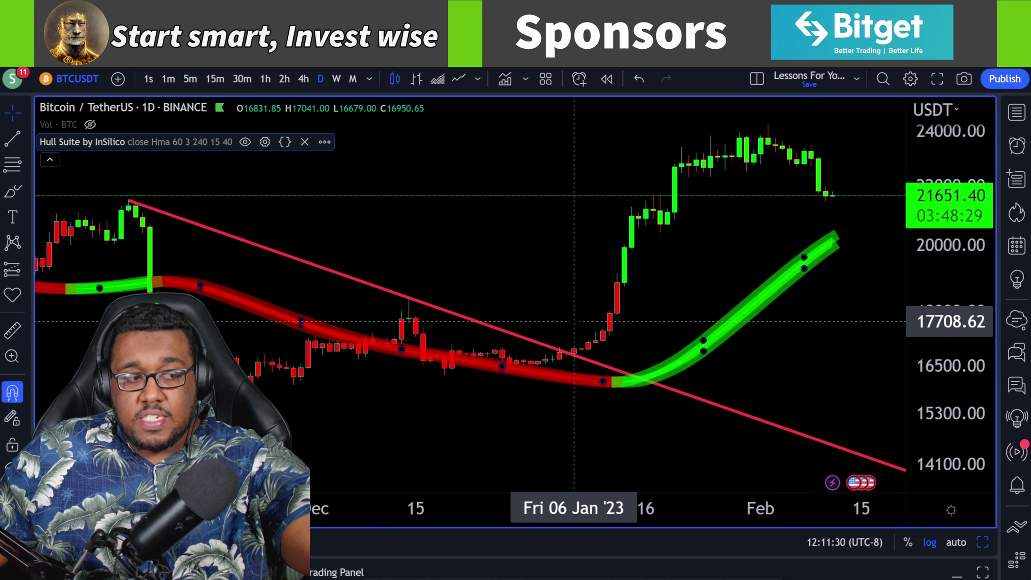
left_click(303, 79)
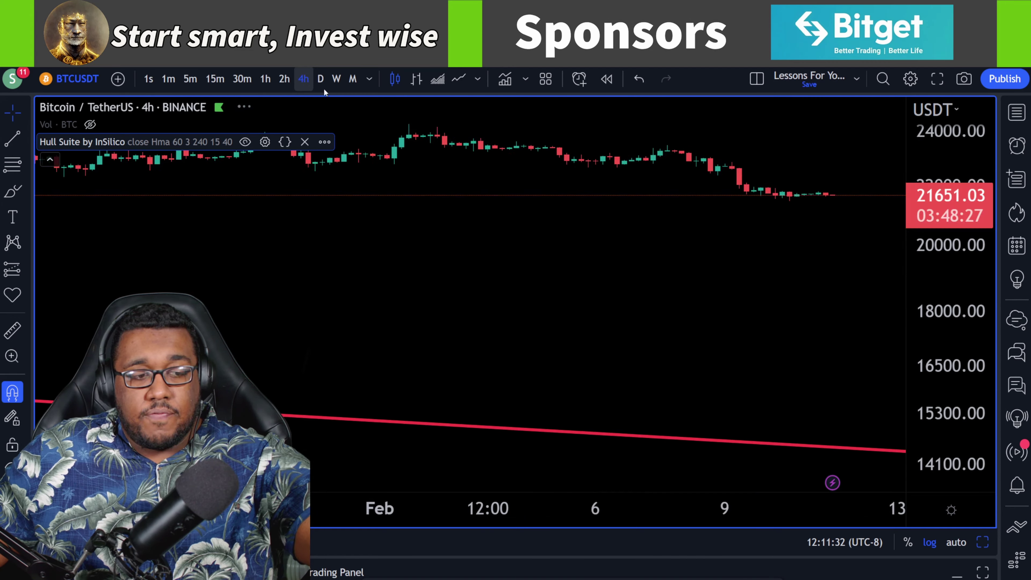
scroll(679, 249, "left", 10)
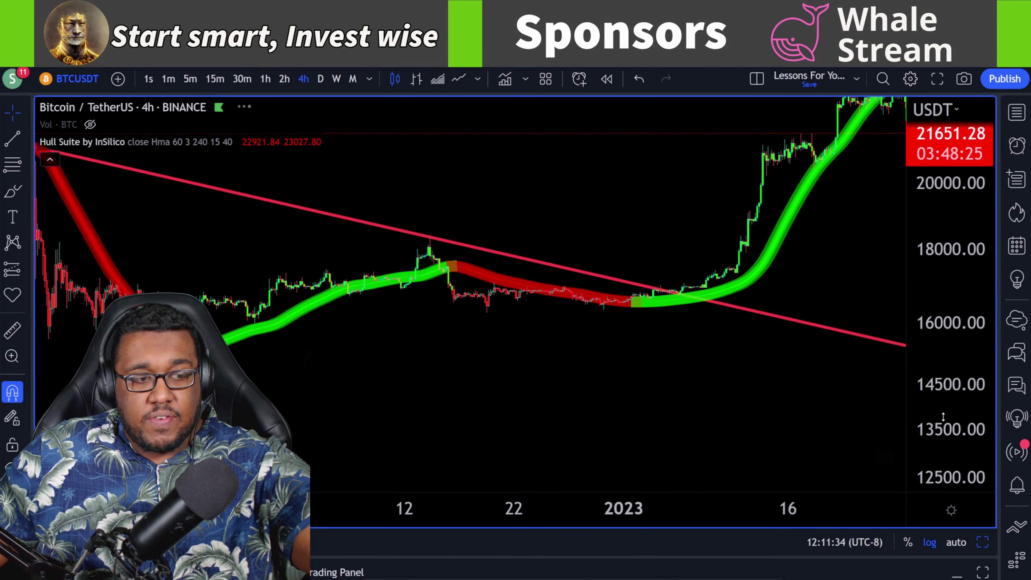
scroll(797, 161, "up", 5)
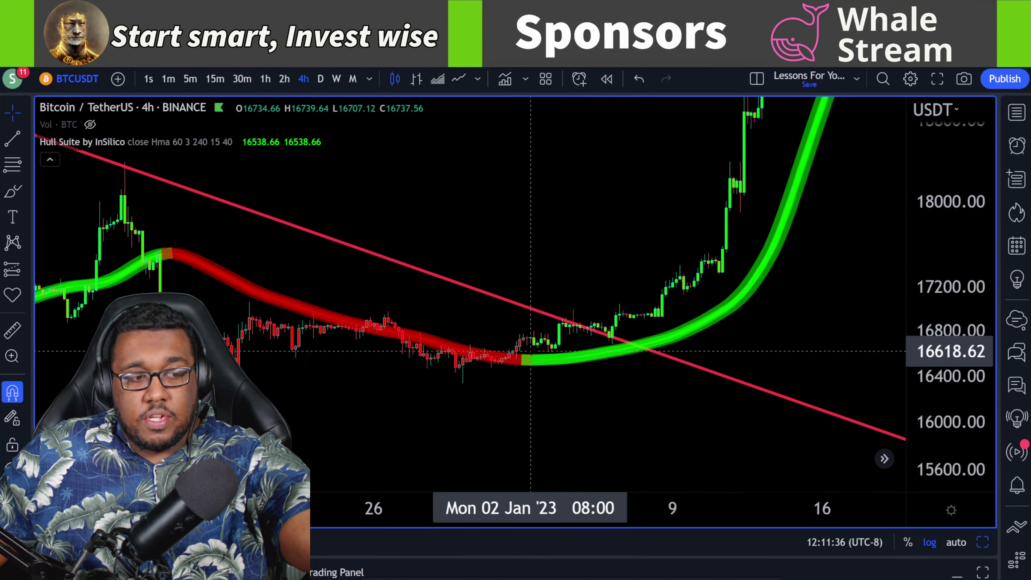
left_click_drag(566, 303, 557, 309)
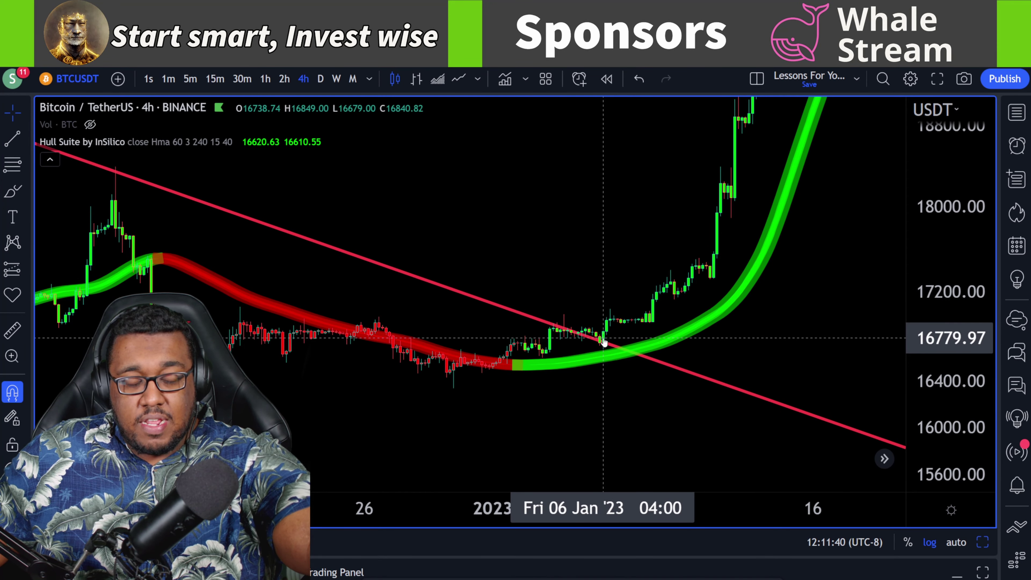
scroll(543, 380, "right", 5)
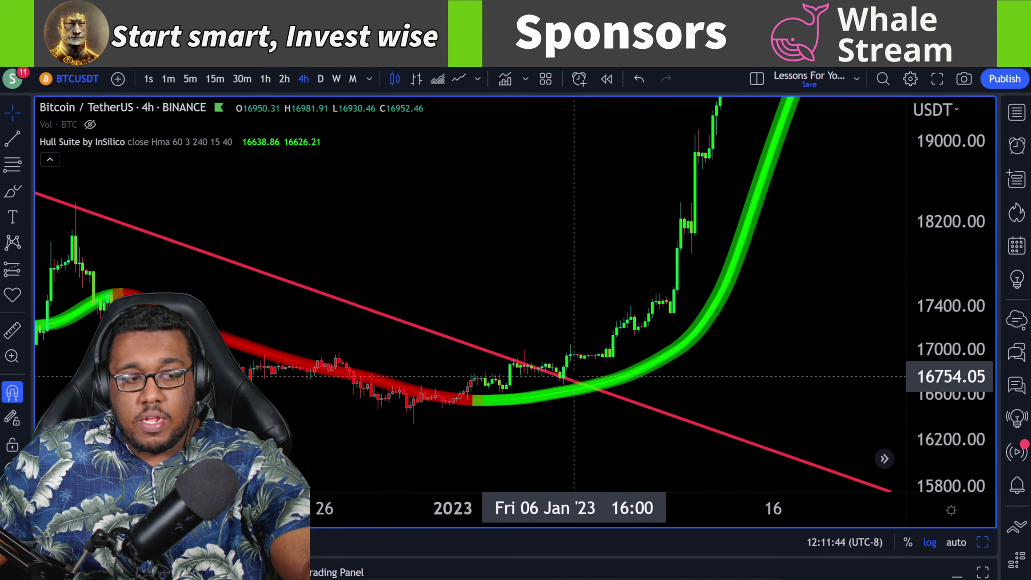
scroll(621, 165, "right", 3)
scroll(782, 179, "down", 4)
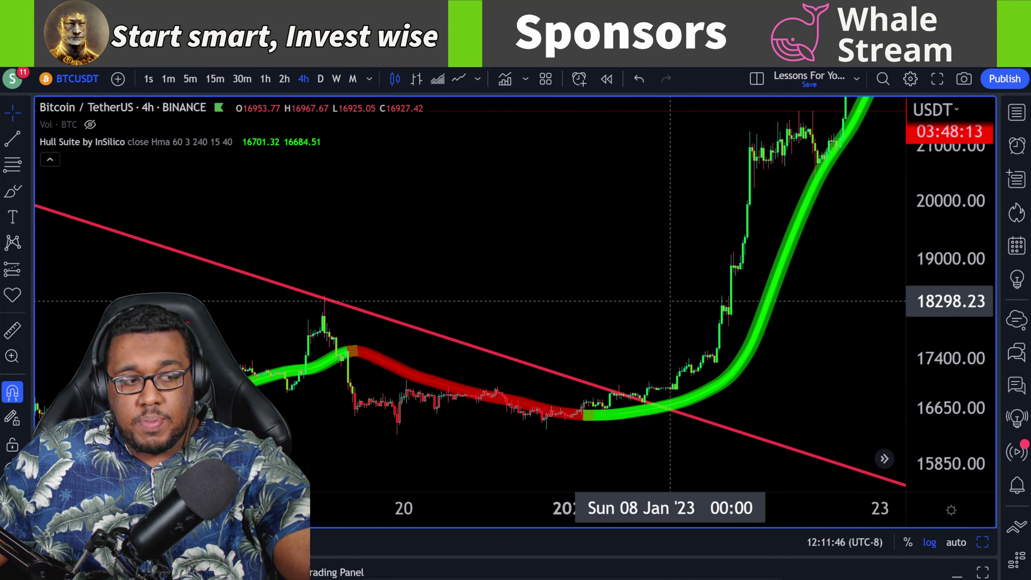
Move the trend line's second anchor onto the high of the 14 Dec '22 08:00 candle on the 4-hour chart
scroll(670, 301, "left", 10)
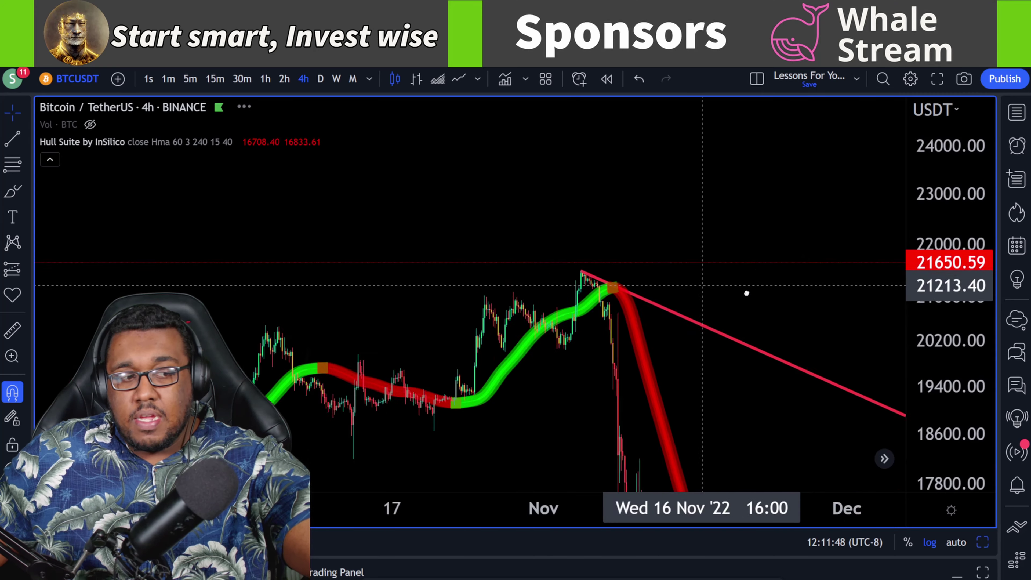
left_click_drag(746, 293, 763, 296)
scroll(794, 309, "up", 6)
left_click_drag(950, 317, 950, 171)
left_click_drag(609, 276, 900, 230)
scroll(397, 230, "up", 3)
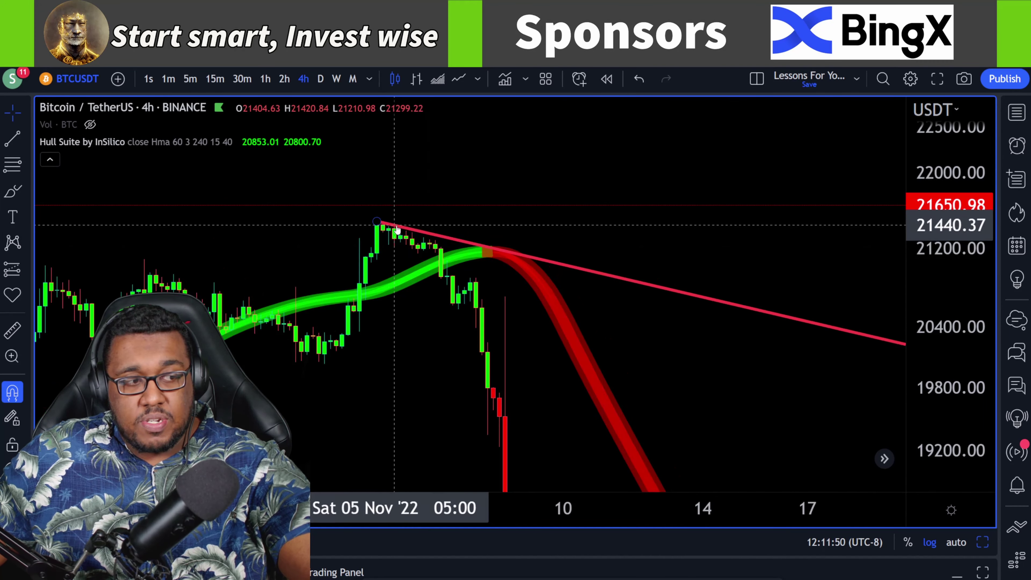
left_click(397, 230)
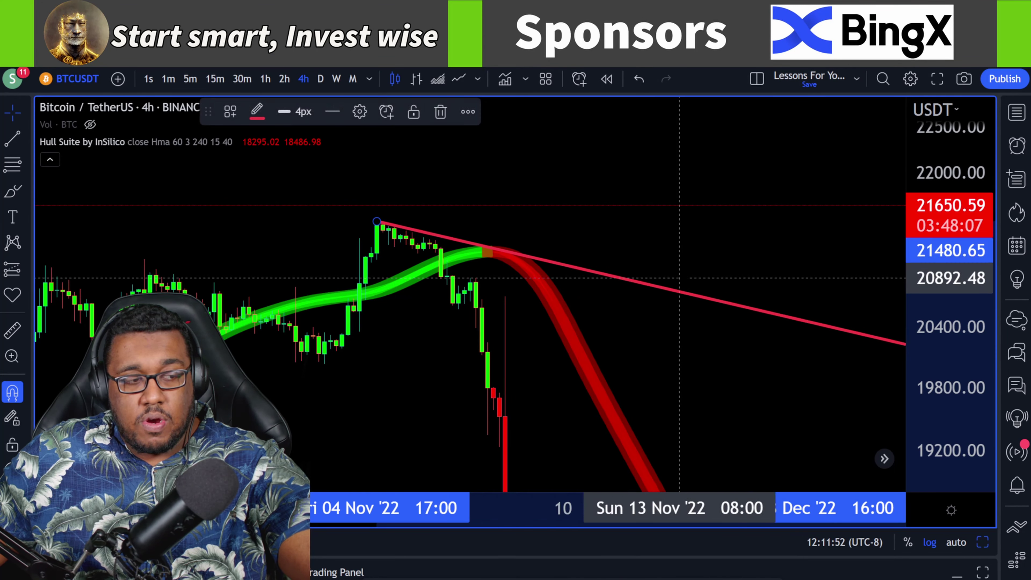
scroll(679, 278, "right", 15)
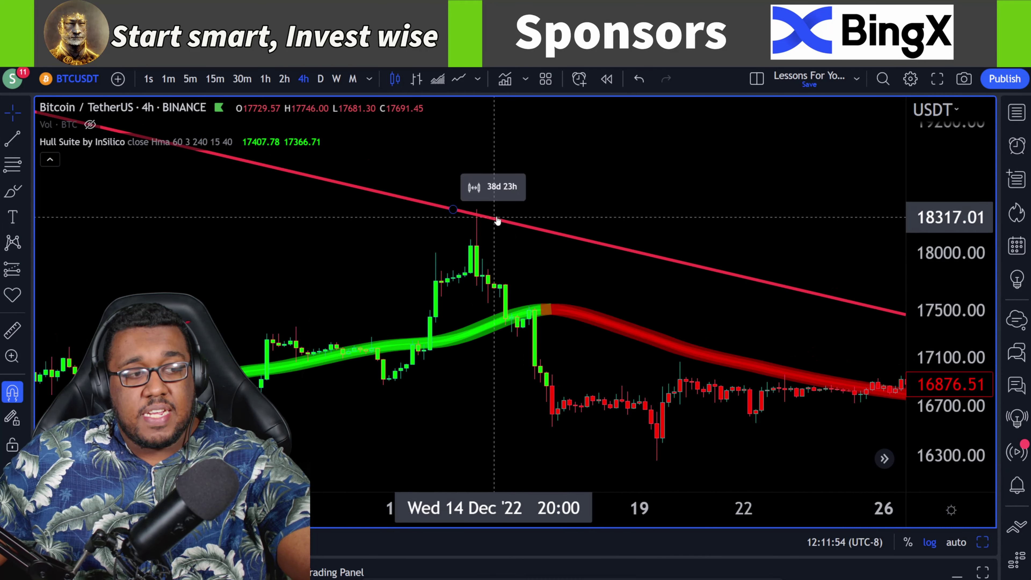
left_click_drag(497, 220, 478, 211)
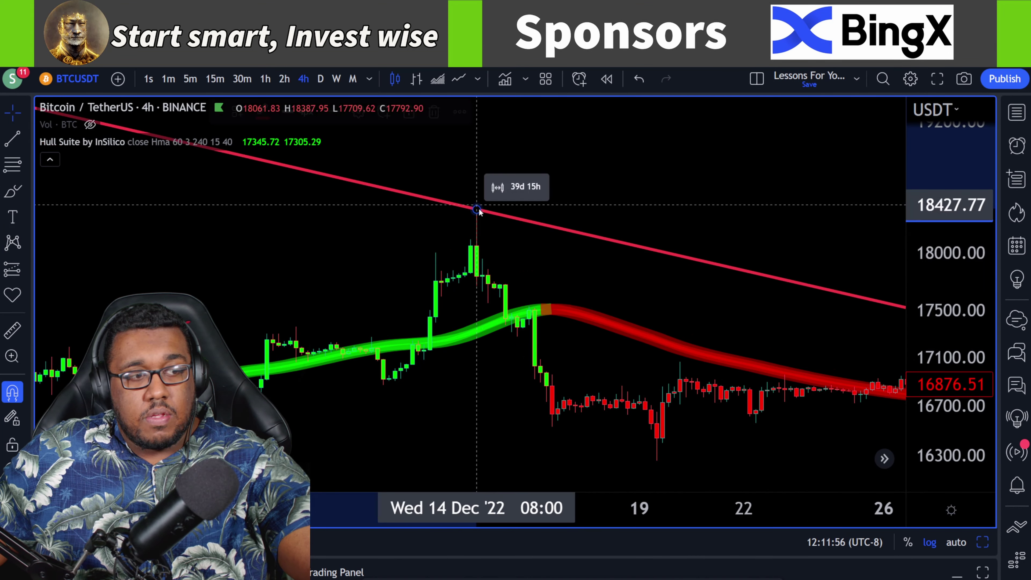
Examine the candles around the adjusted trend line's breakout and the Hull band between 3 and 13 January 2023
scroll(478, 211, "right", 10)
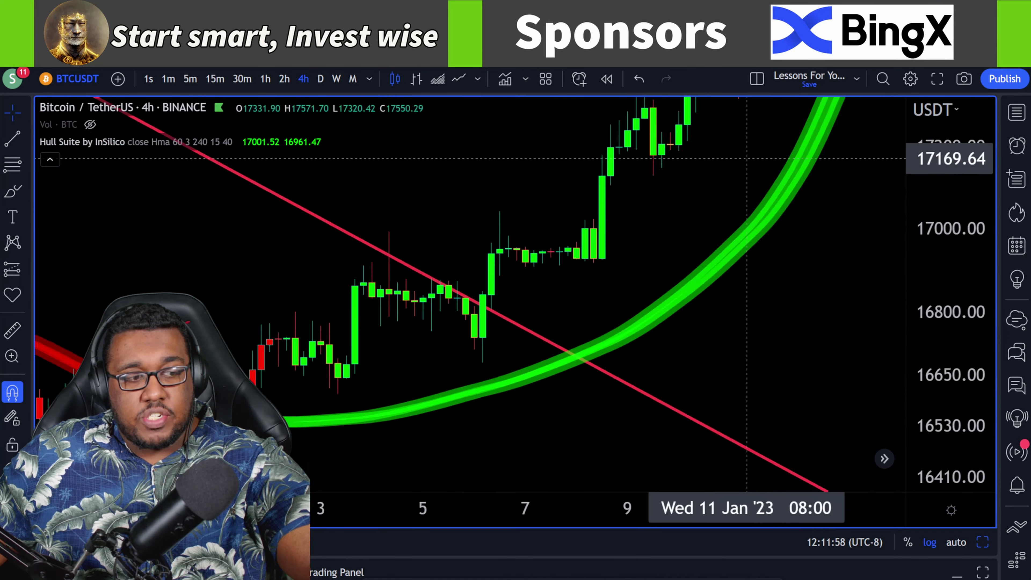
left_click_drag(598, 249, 718, 255)
scroll(718, 255, "up", 3)
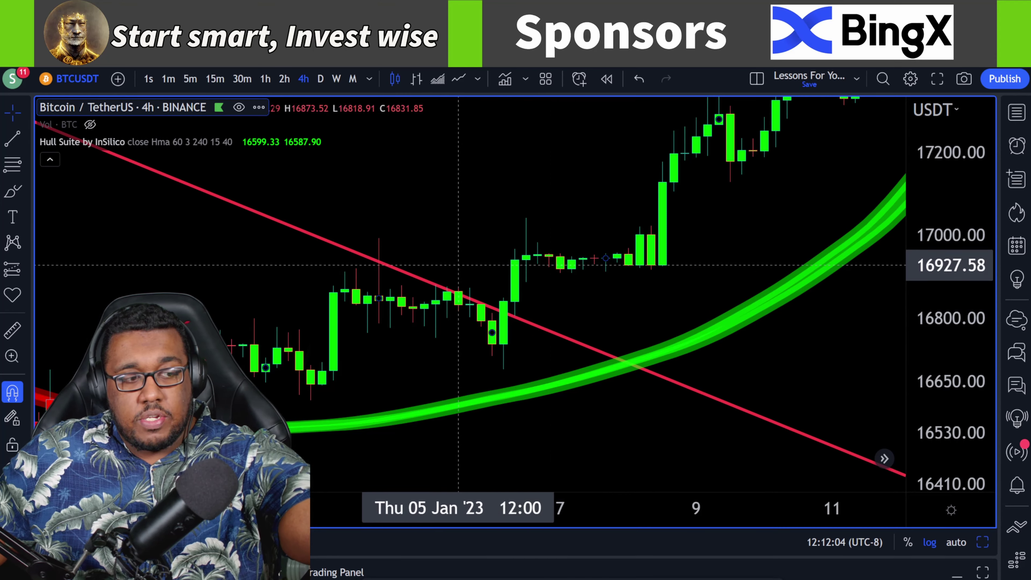
scroll(458, 265, "right", 5)
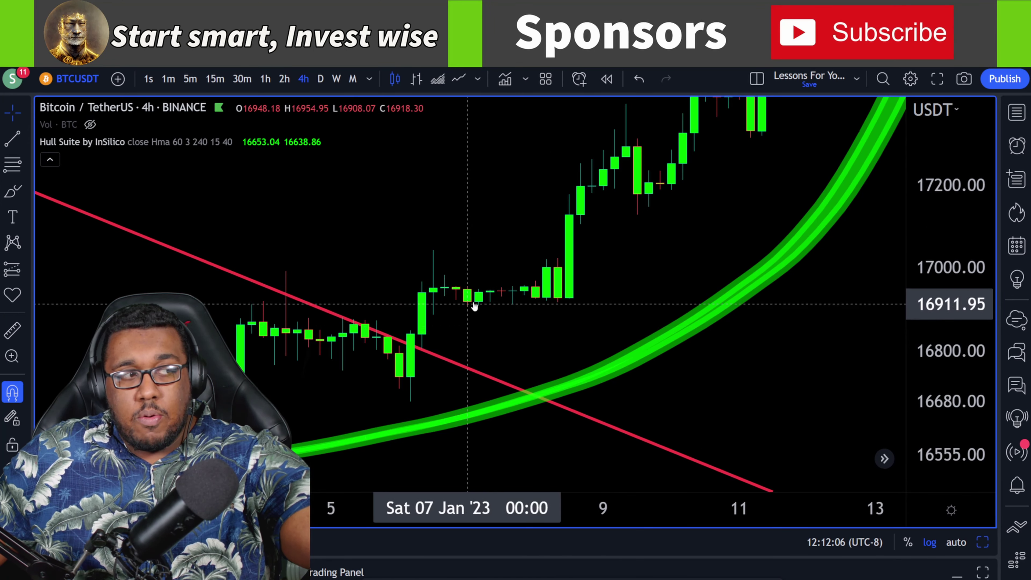
scroll(730, 259, "down", 4)
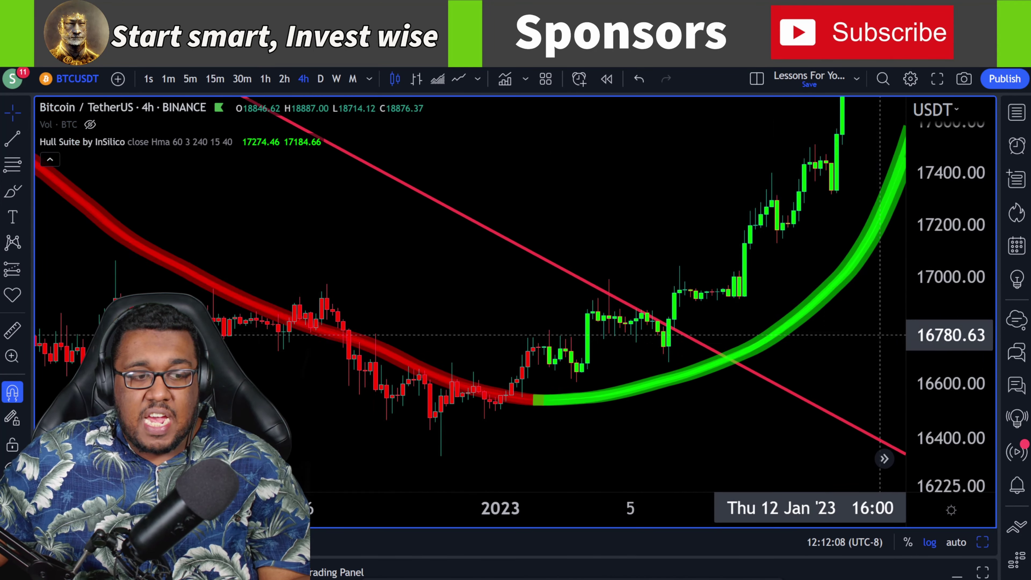
scroll(845, 319, "down", 4)
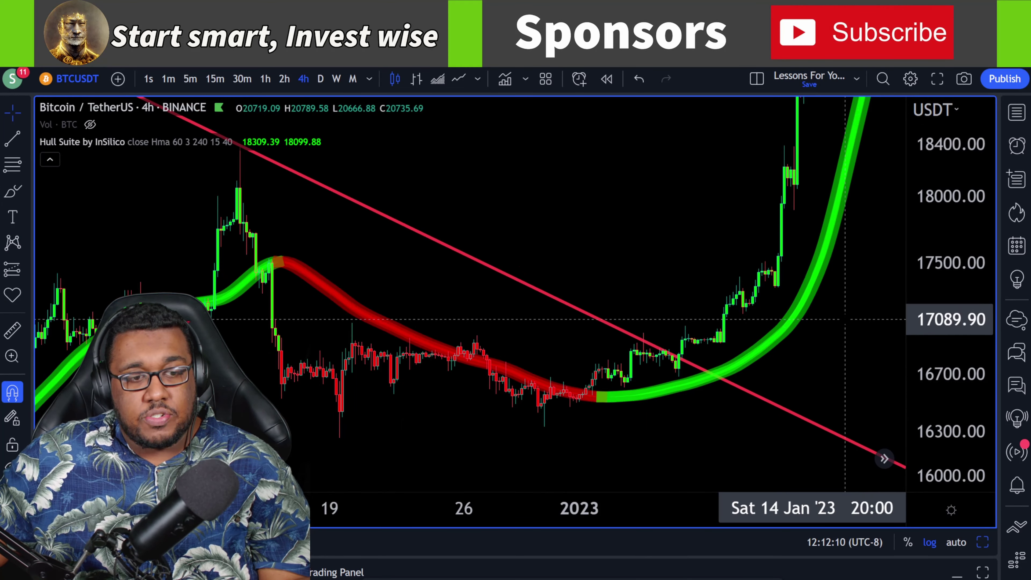
Turn on auto price scaling and examine the Hull band and candles from the January 2023 trend line breakout through early February
left_click_drag(845, 319, 819, 347)
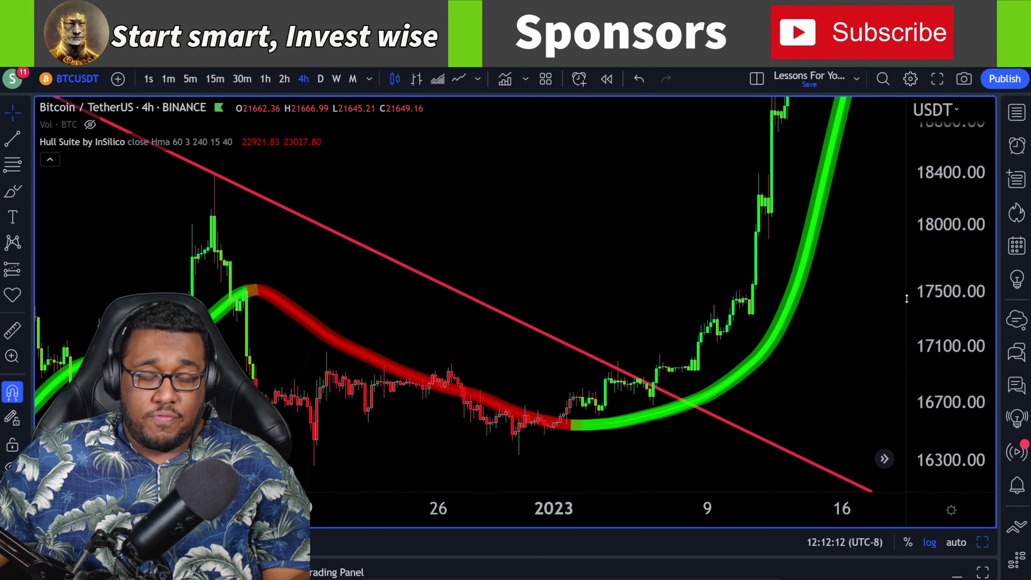
left_click_drag(941, 237, 877, 335)
scroll(771, 304, "down", 3)
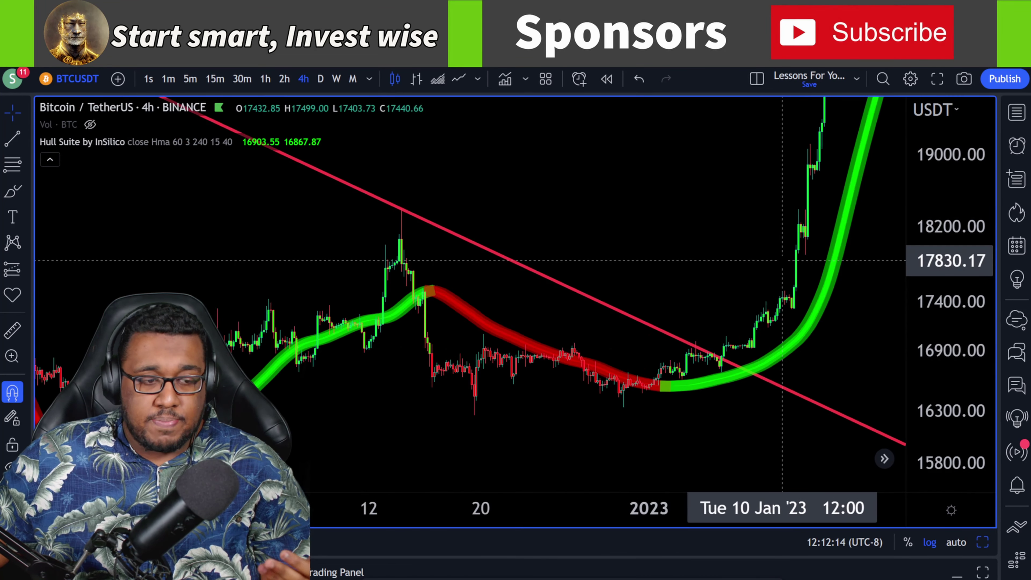
left_click_drag(767, 272, 700, 299)
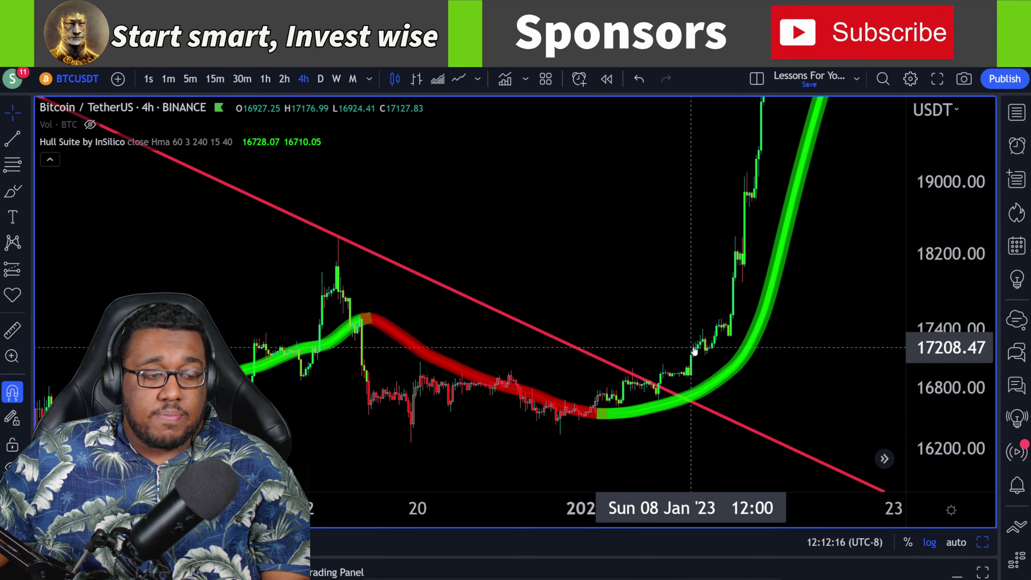
scroll(566, 250, "left", 1)
left_click_drag(594, 240, 742, 186)
left_click(956, 542)
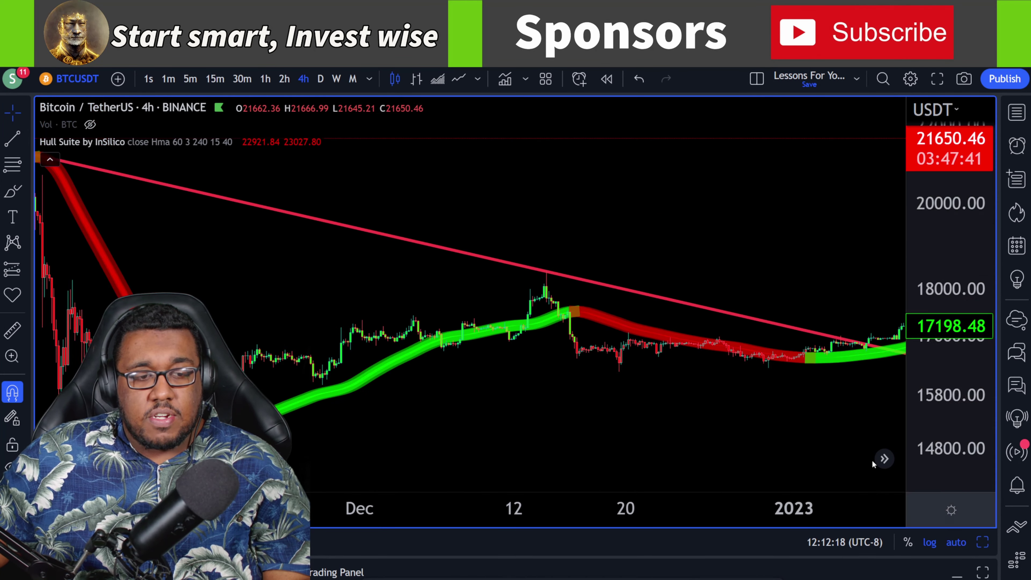
left_click_drag(762, 304, 426, 296)
scroll(434, 293, "right", 14)
scroll(690, 299, "left", 9)
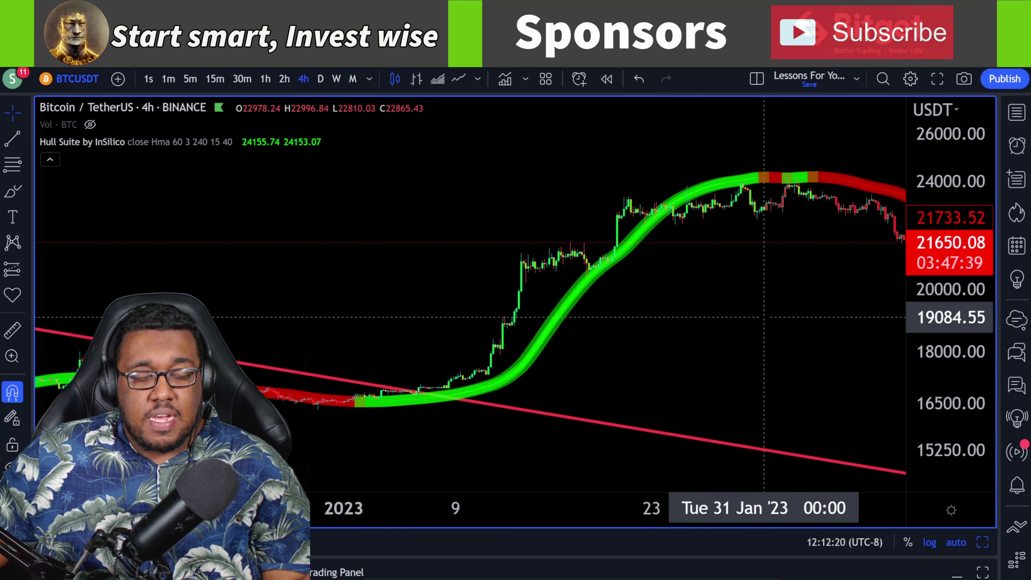
scroll(677, 304, "right", 4)
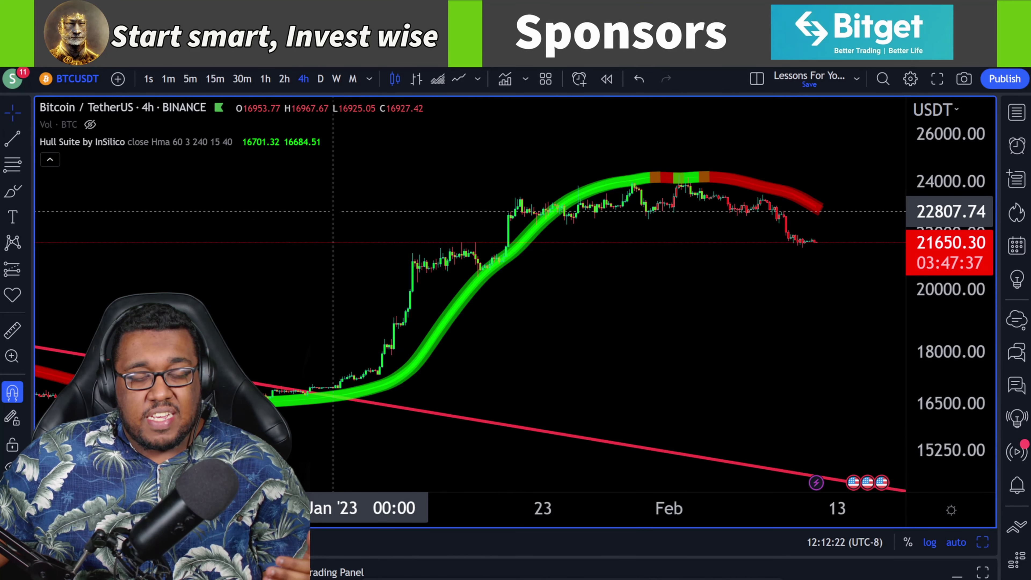
Try the Thma Hull variation in the Hull Suite inputs and examine its band around the early January 2023 trend line breakout
left_click(266, 146)
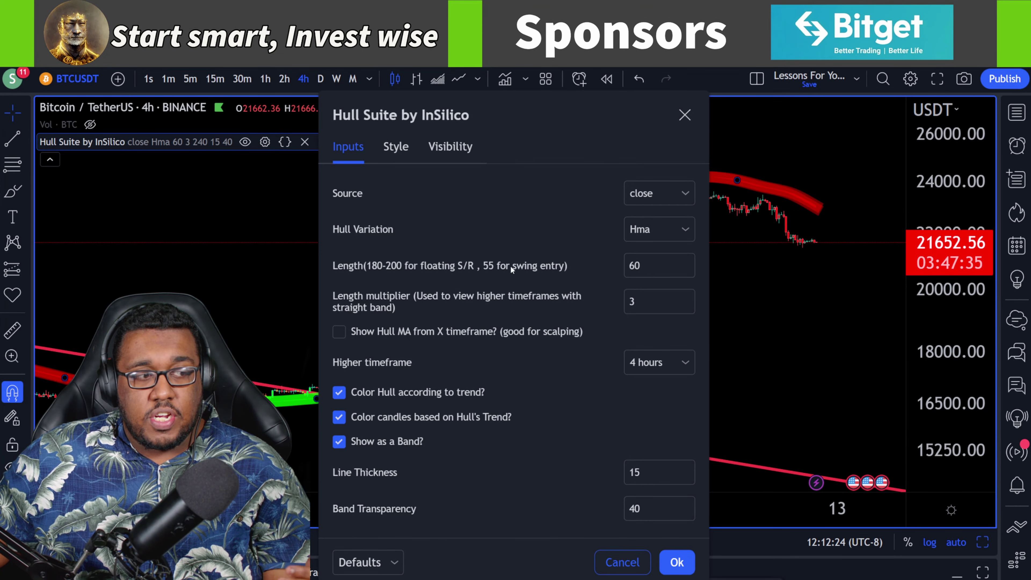
left_click(647, 230)
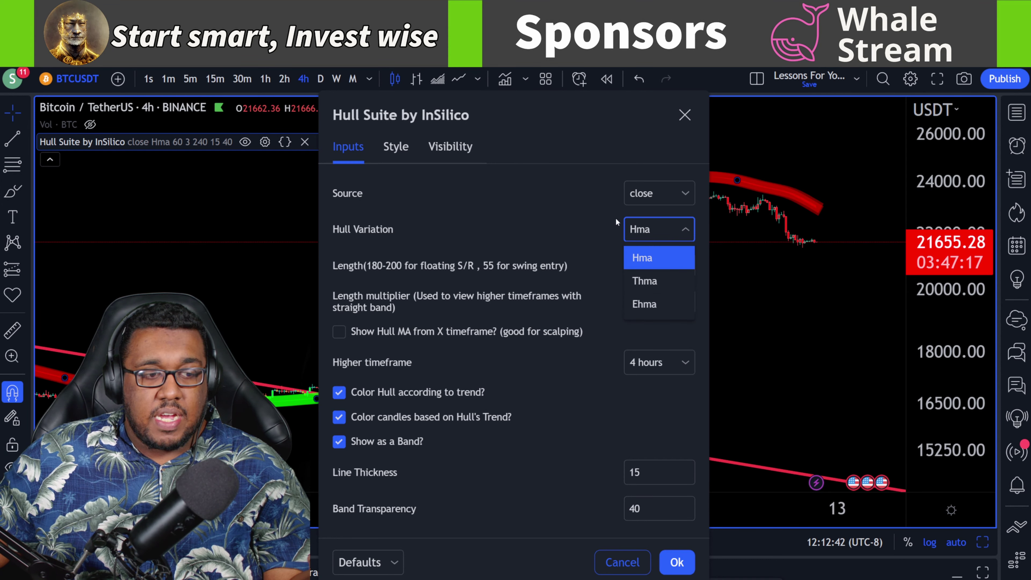
left_click_drag(555, 120, 217, 111)
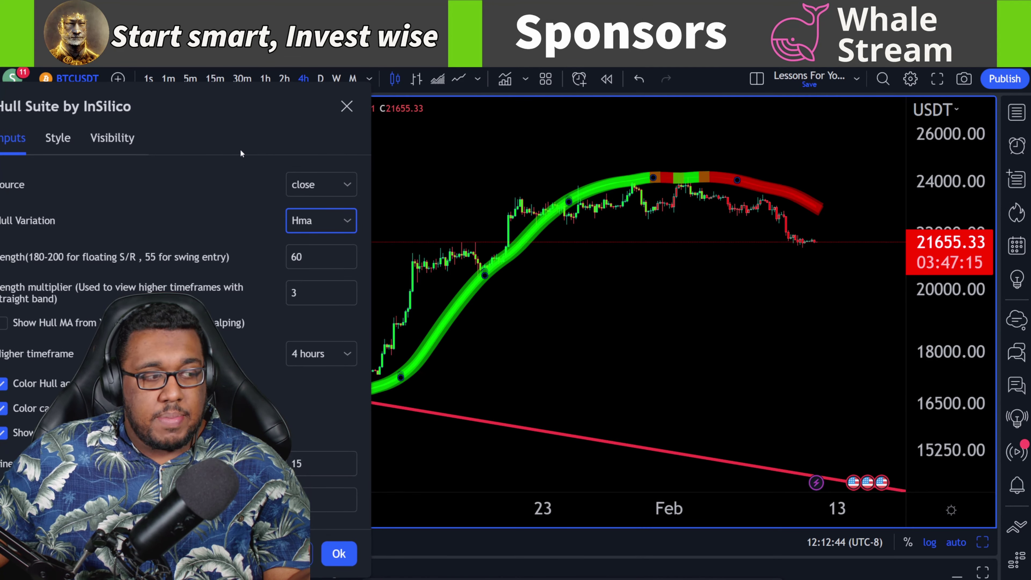
left_click(318, 220)
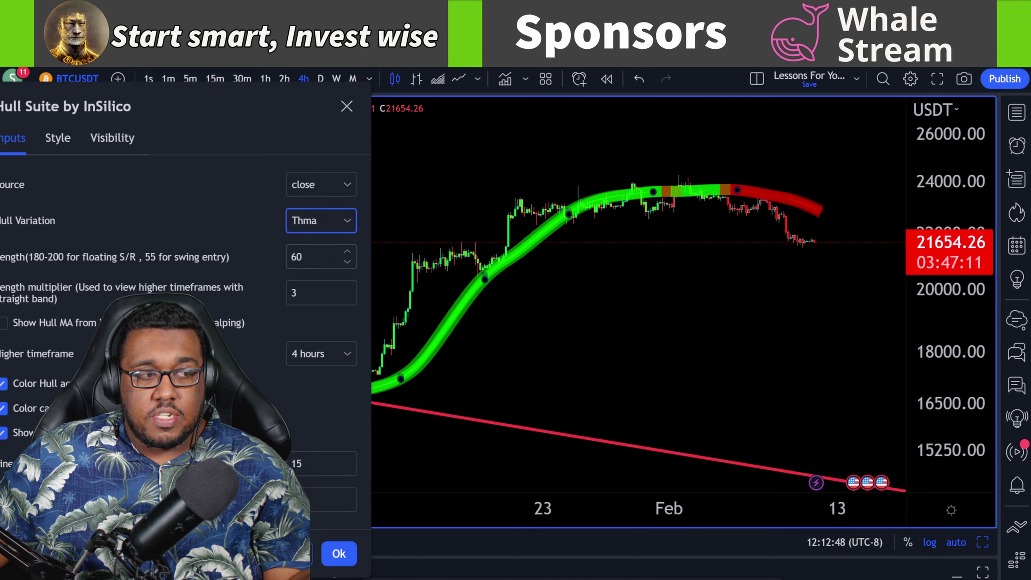
left_click_drag(499, 304, 774, 299)
left_click_drag(577, 331, 719, 365)
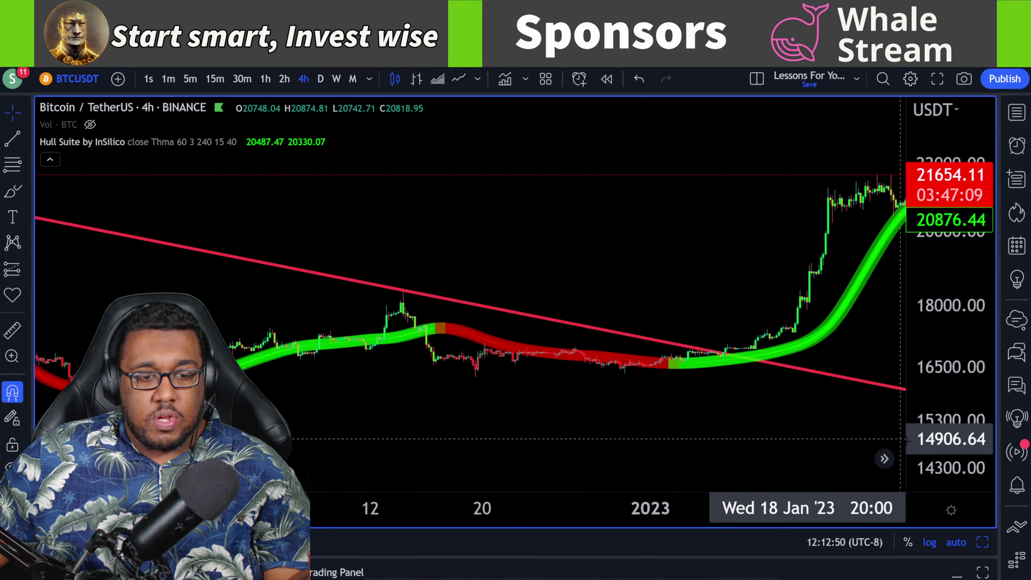
left_click_drag(933, 441, 934, 174)
left_click_drag(685, 300, 806, 148)
scroll(731, 336, "up", 8)
left_click_drag(913, 435, 913, 327)
Compare the Hma, Thma and Ehma Hull variations in the Hull Suite inputs, finishing with Hma
left_click(274, 142)
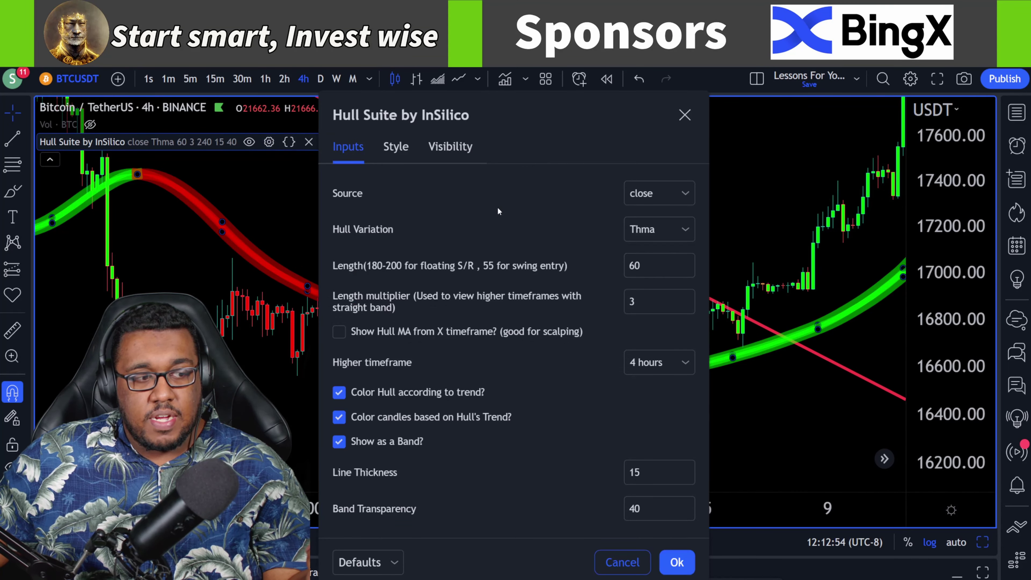
left_click_drag(410, 130, 278, 129)
left_click(359, 242)
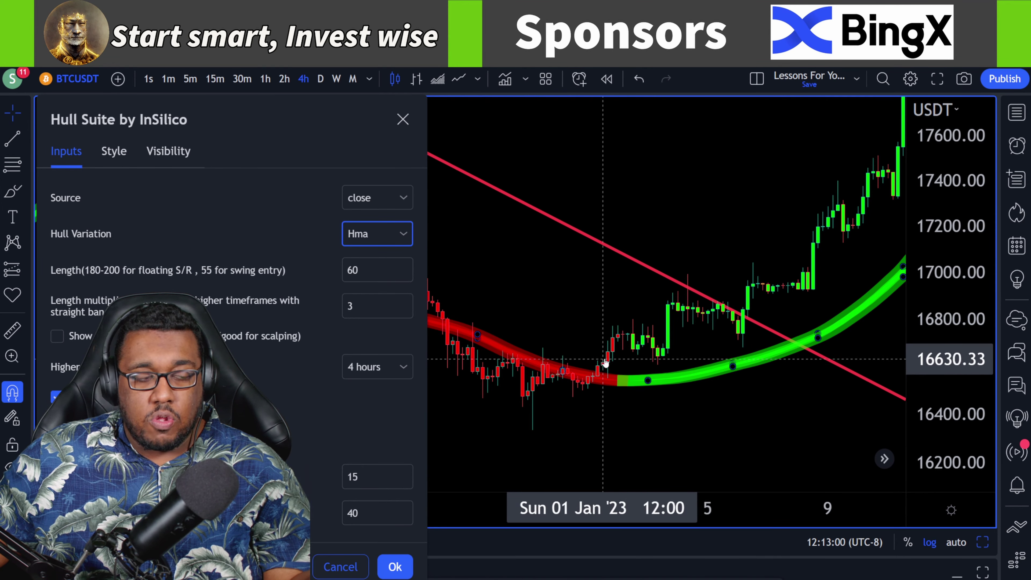
left_click(375, 237)
left_click(361, 283)
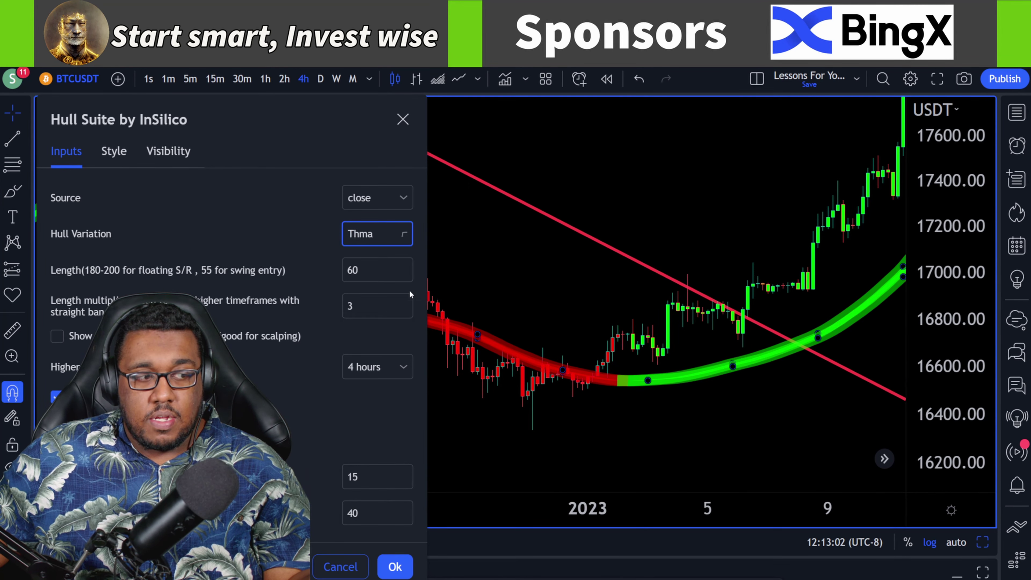
left_click(388, 244)
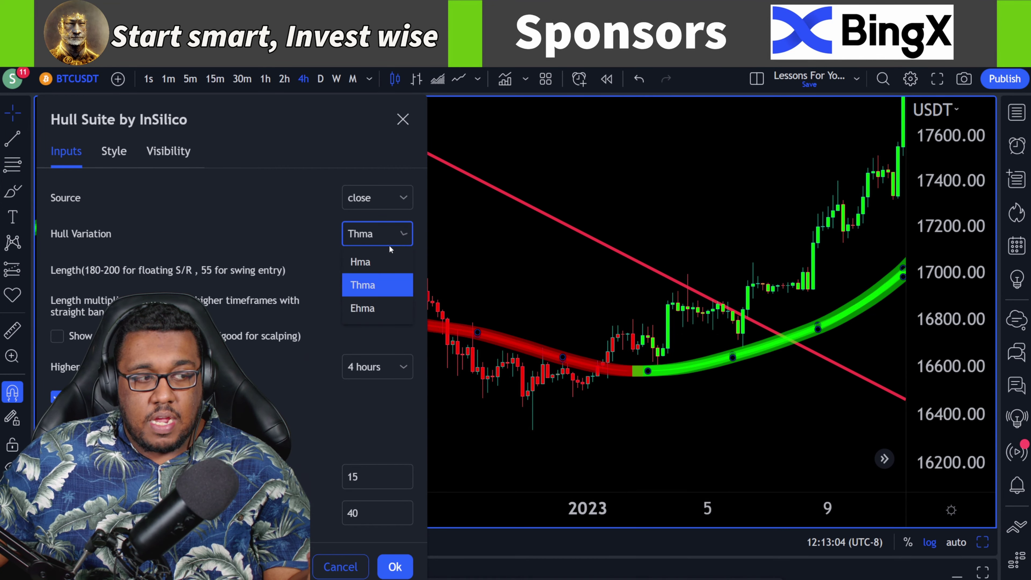
left_click(382, 310)
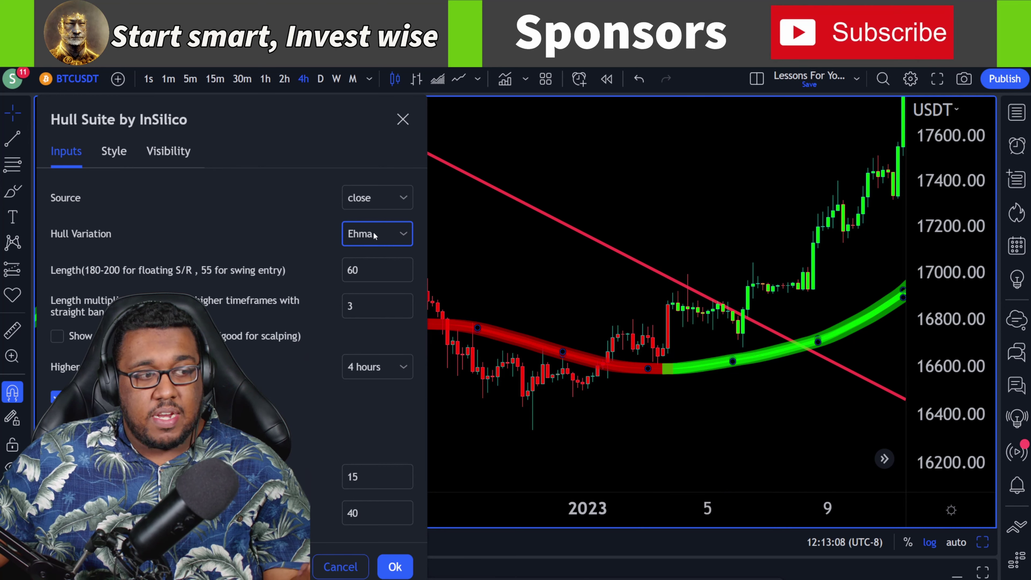
left_click(390, 244)
left_click(389, 260)
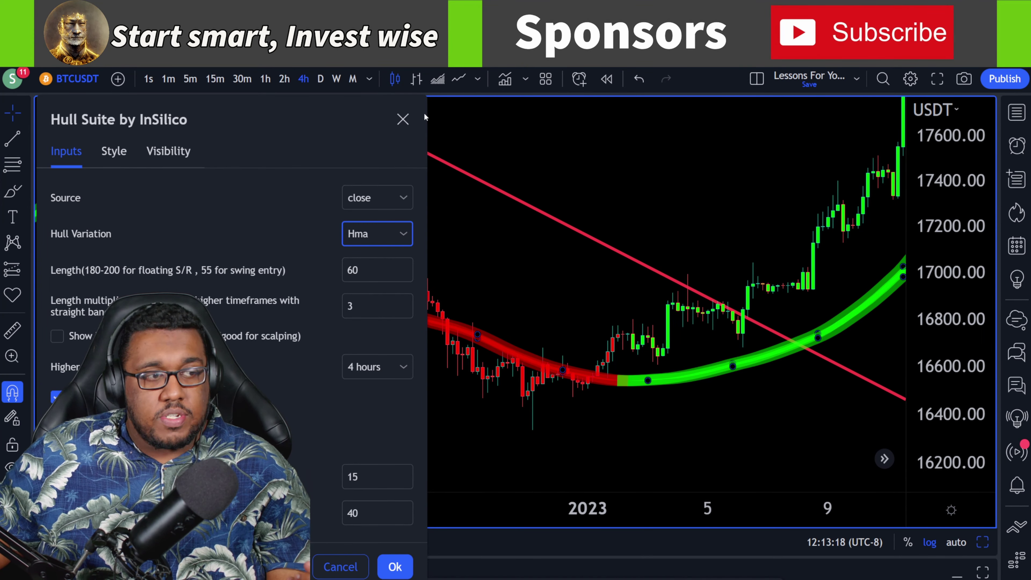
Switch the chart to NVDA from the Tutorials watchlist, keep the chart maximized and close the watchlist
left_click(1016, 113)
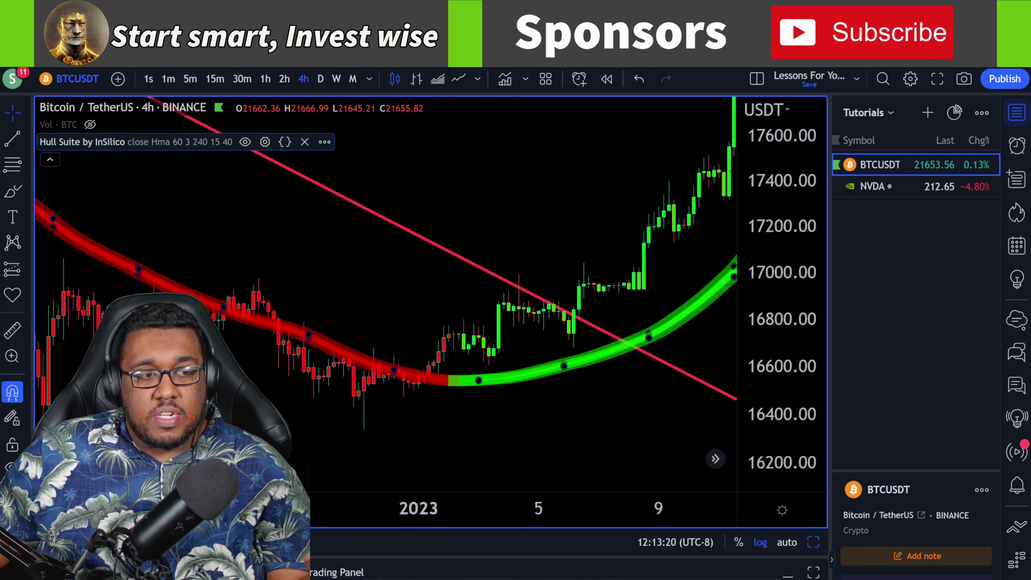
left_click(901, 188)
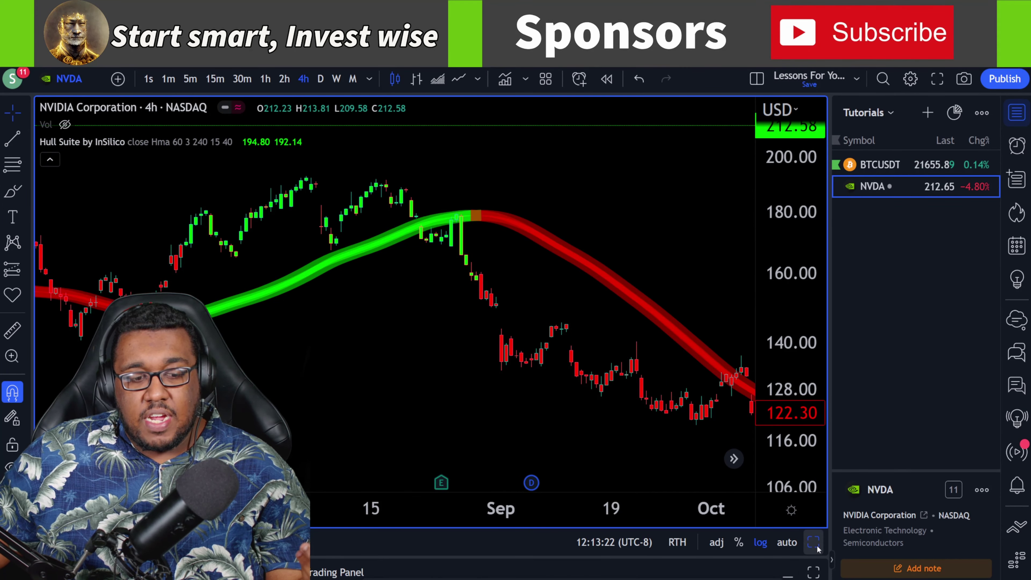
left_click(817, 548)
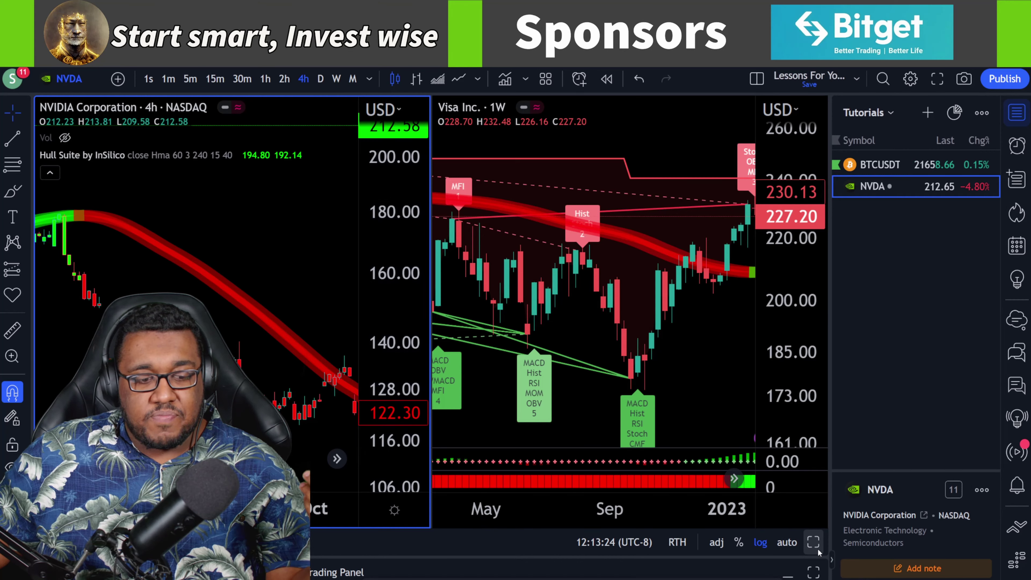
left_click(813, 542)
left_click(1016, 113)
Draw a fib extension on NVDA from the October 2022 low at 108.16 to 142.61, with its third anchor at 129.56 on 3 November
left_click_drag(783, 194, 541, 212)
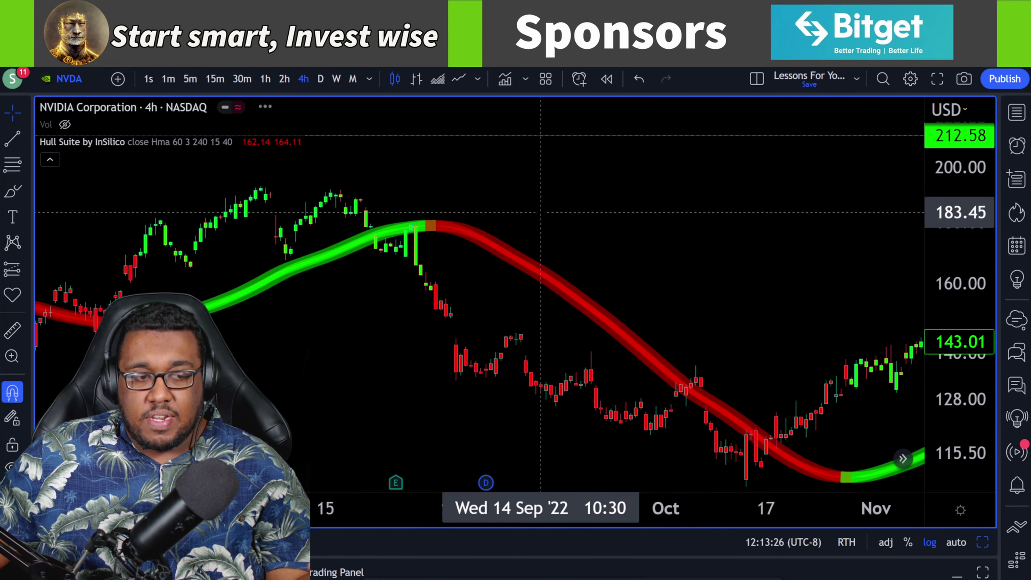
scroll(690, 254, "down", 3)
left_click_drag(677, 253, 436, 223)
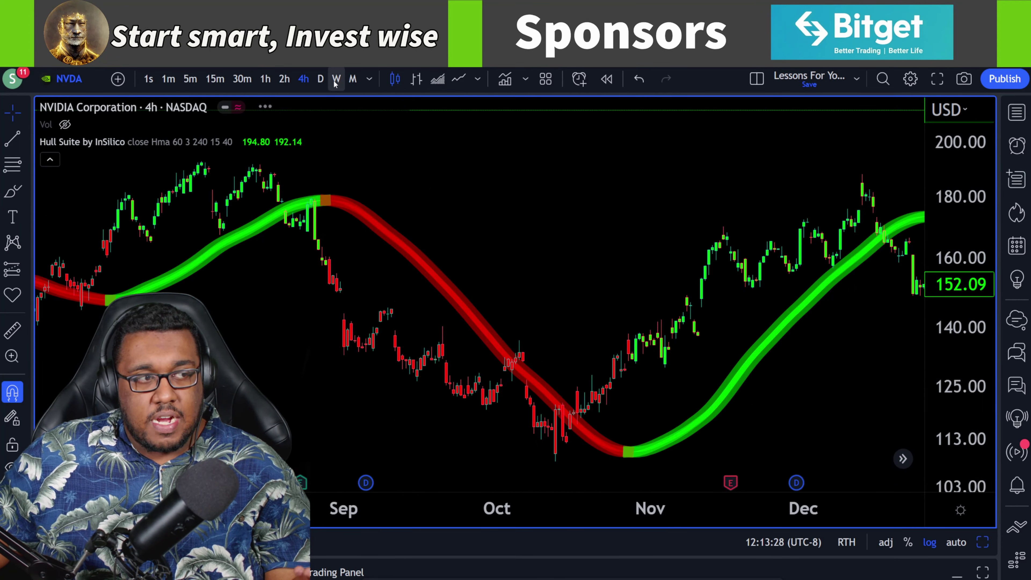
left_click_drag(594, 237, 391, 246)
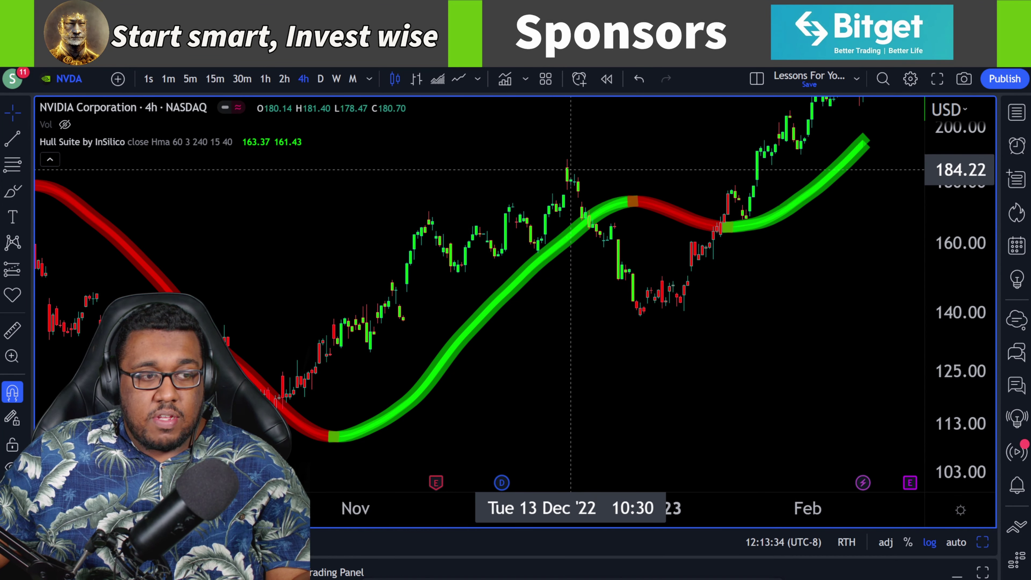
left_click_drag(487, 179, 538, 164)
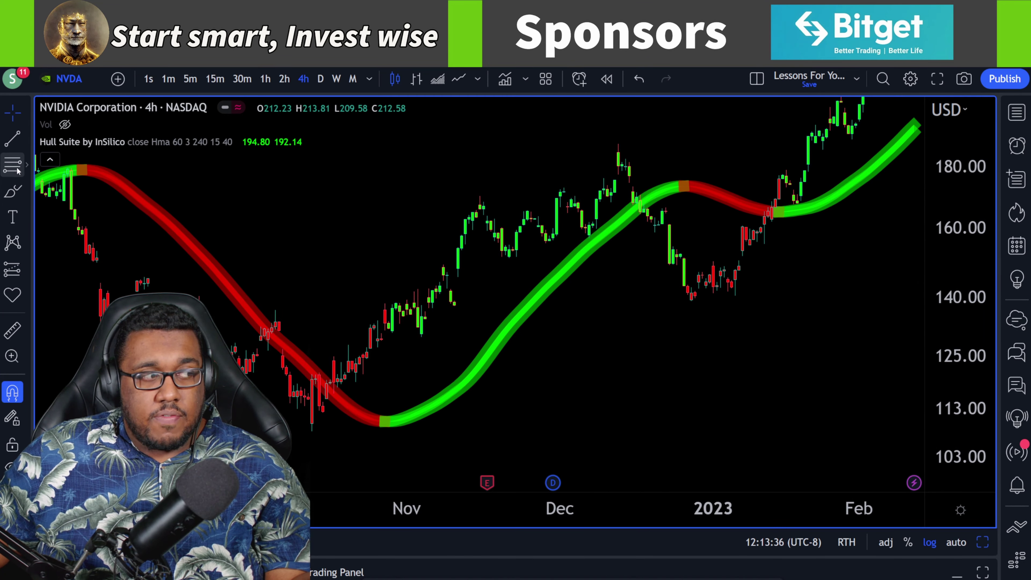
left_click(25, 168)
left_click(81, 113)
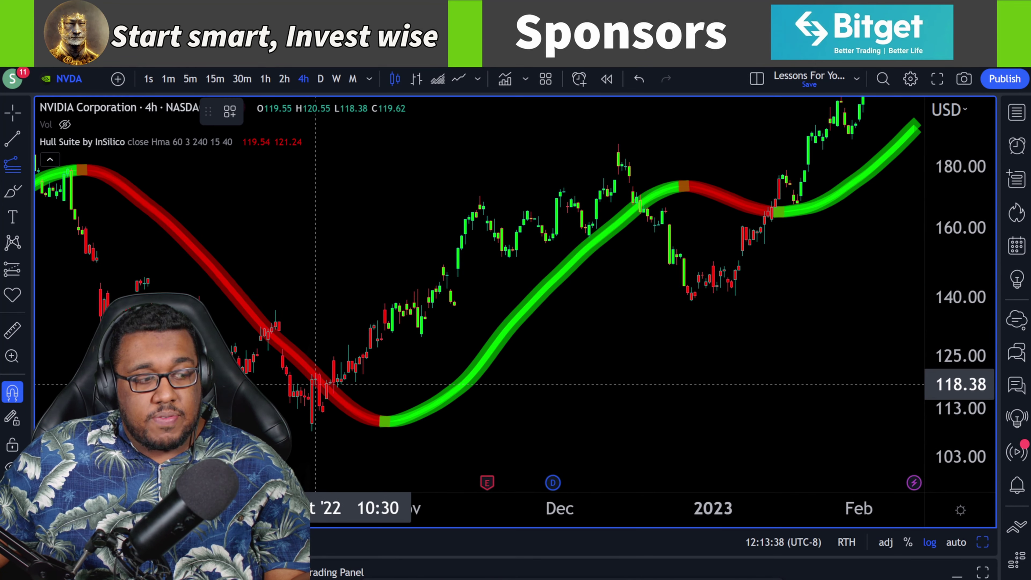
left_click(312, 430)
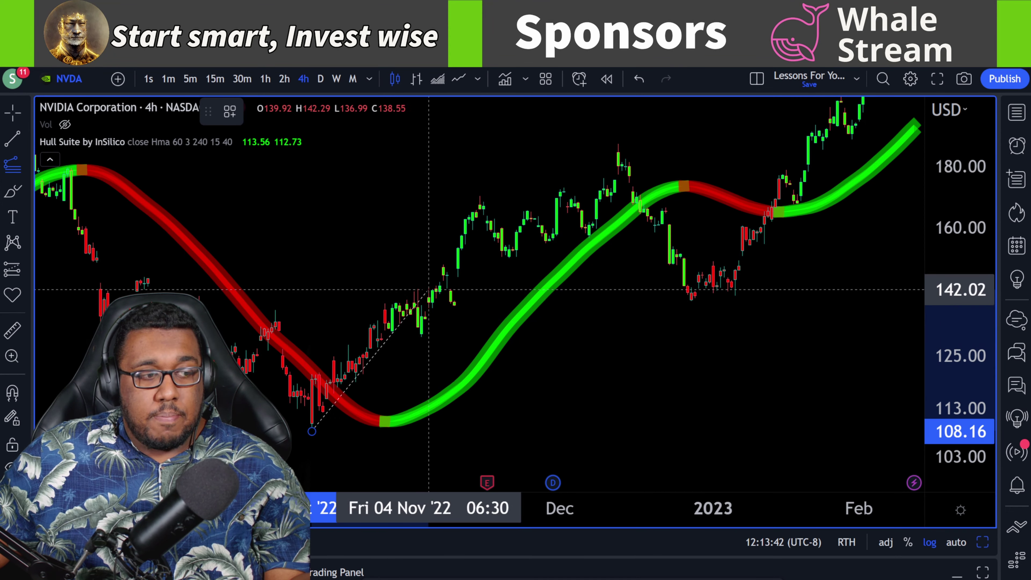
left_click(417, 287)
left_click(418, 338)
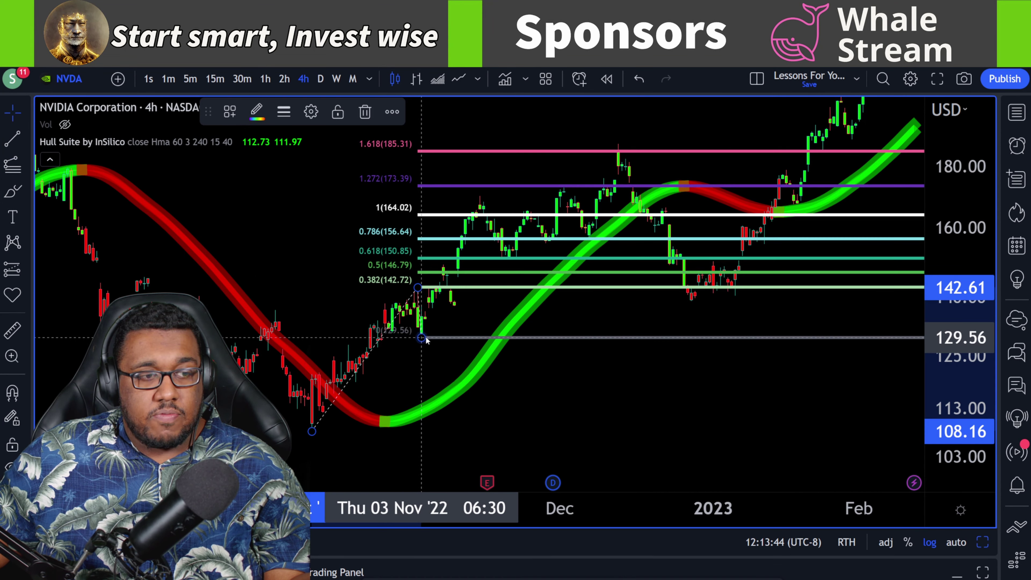
Examine NVDA's price against the fib extension levels from 1.618 to 2.618, and delete the fib extension from the chart
left_click_drag(571, 368, 509, 398)
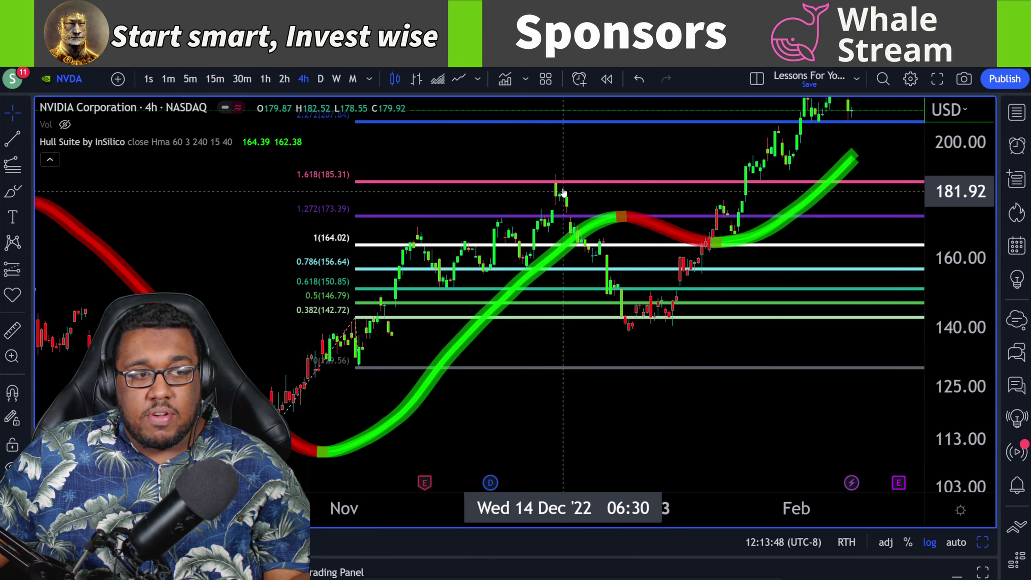
left_click_drag(641, 179, 576, 214)
left_click_drag(694, 177, 659, 217)
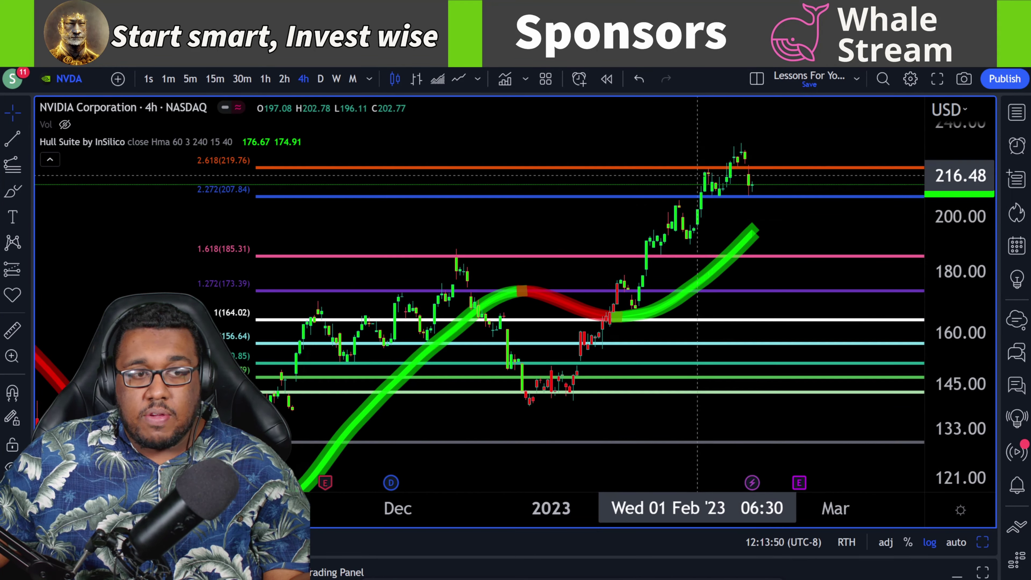
mouse_move(573, 230)
left_mouse_down()
mouse_move(691, 182)
mouse_move(715, 159)
left_mouse_up()
left_click(673, 185)
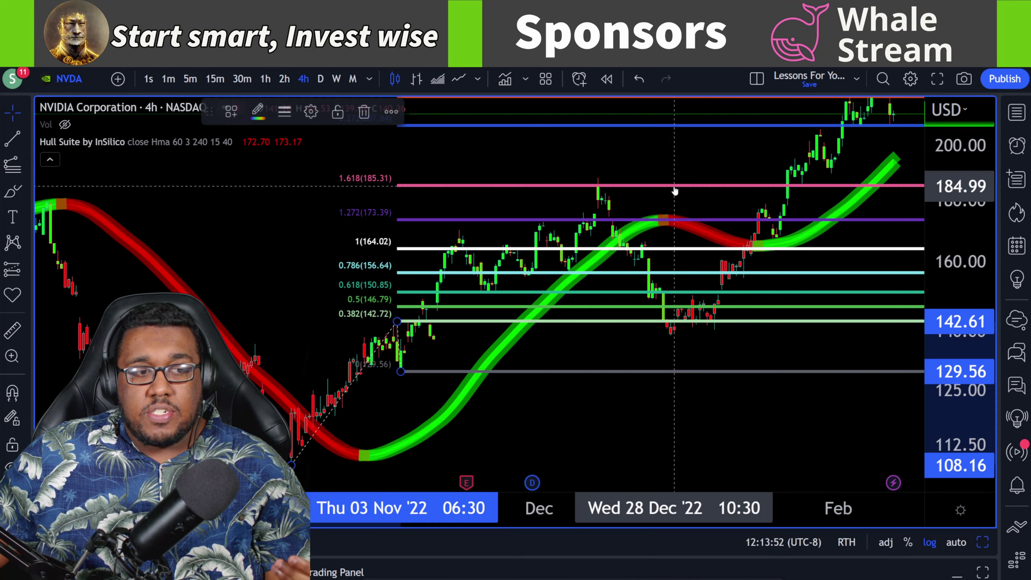
left_click(355, 113)
scroll(667, 244, "down", 3)
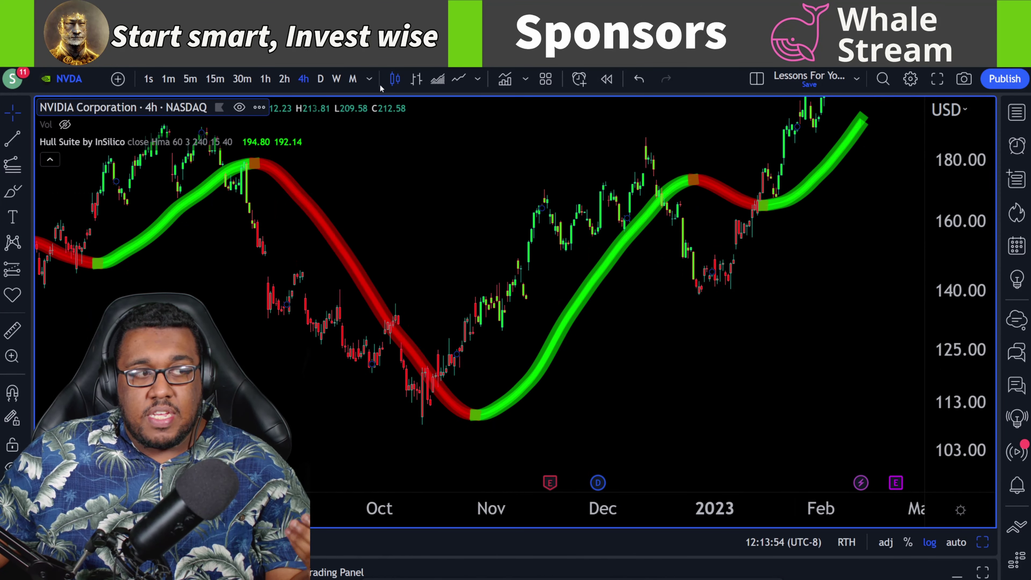
Compare NVDA's Hull color changes on the daily timeframe with those on the 4-hour timeframe from October 2022 to February 2023
left_click(320, 78)
scroll(751, 334, "up", 3)
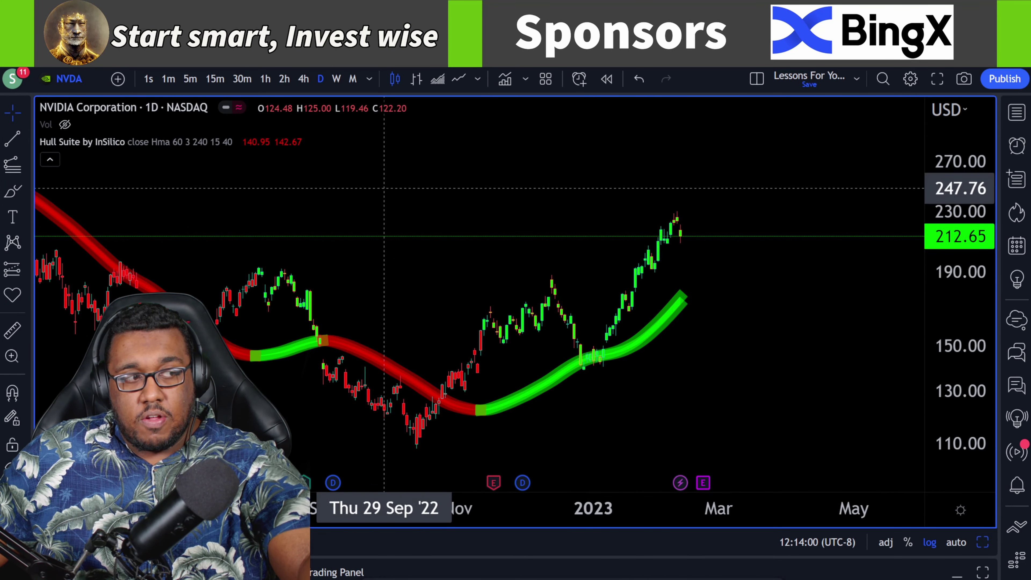
left_click(304, 78)
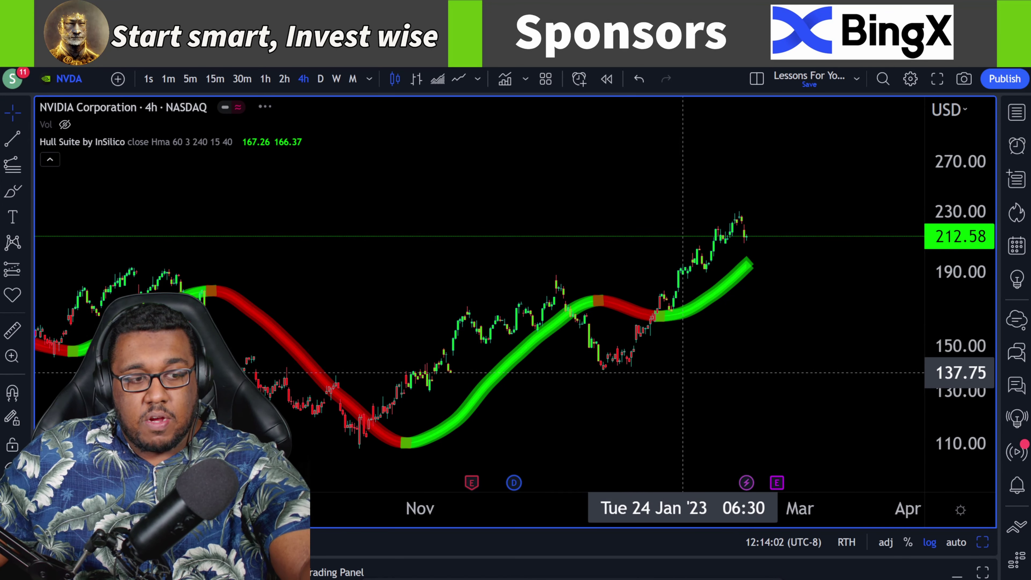
scroll(682, 372, "up", 3)
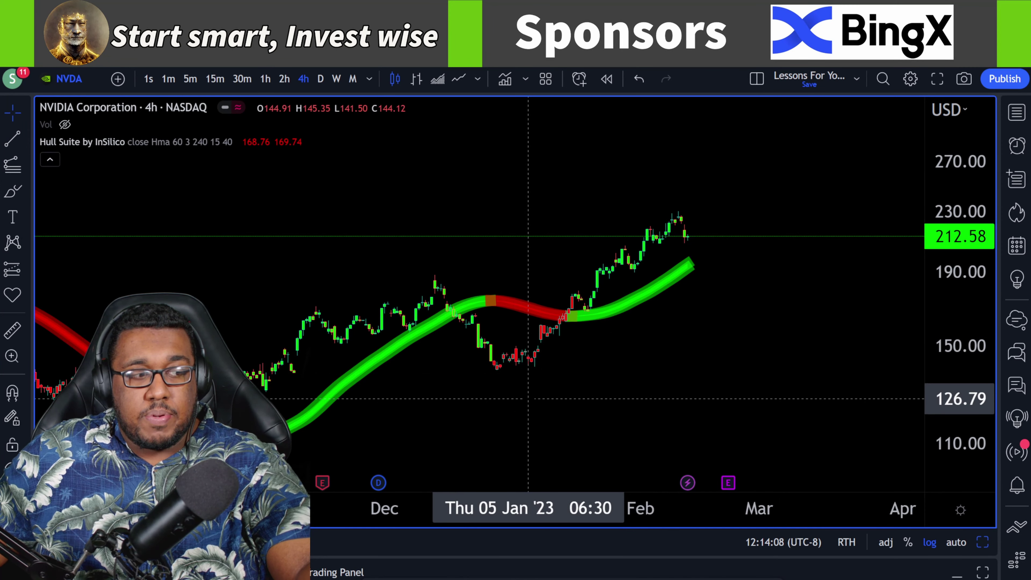
left_click_drag(527, 382, 569, 366)
scroll(579, 350, "down", 1)
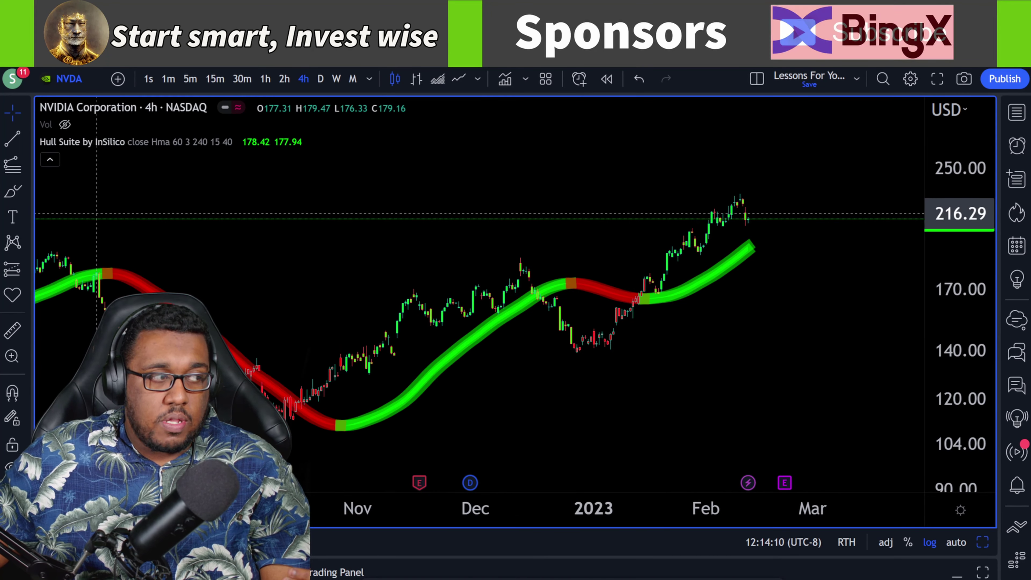
Draw a fib retracement on NVDA from the mid-October 2022 low at about 107.43 to about 189.70 on 20 December
left_click(25, 165)
left_click(97, 84)
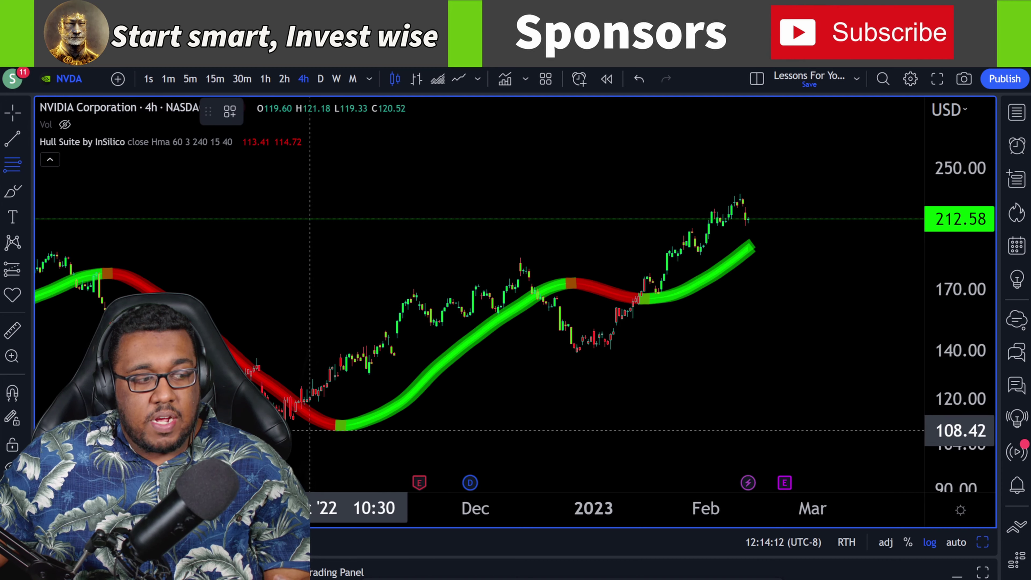
left_click(298, 433)
left_click(548, 254)
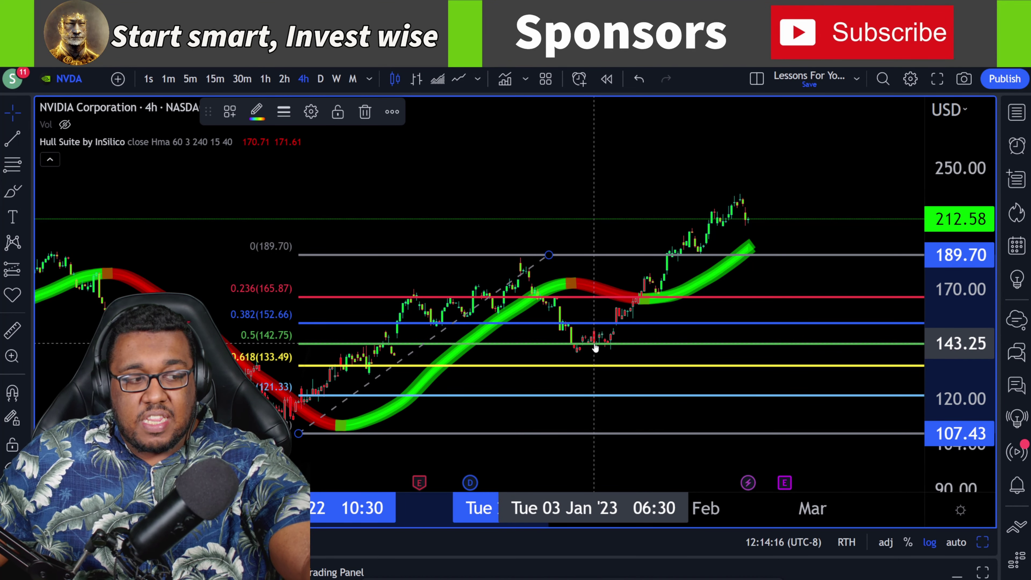
Turn off log-scale-based levels for the fib retracement and apply the change
double_click(552, 343)
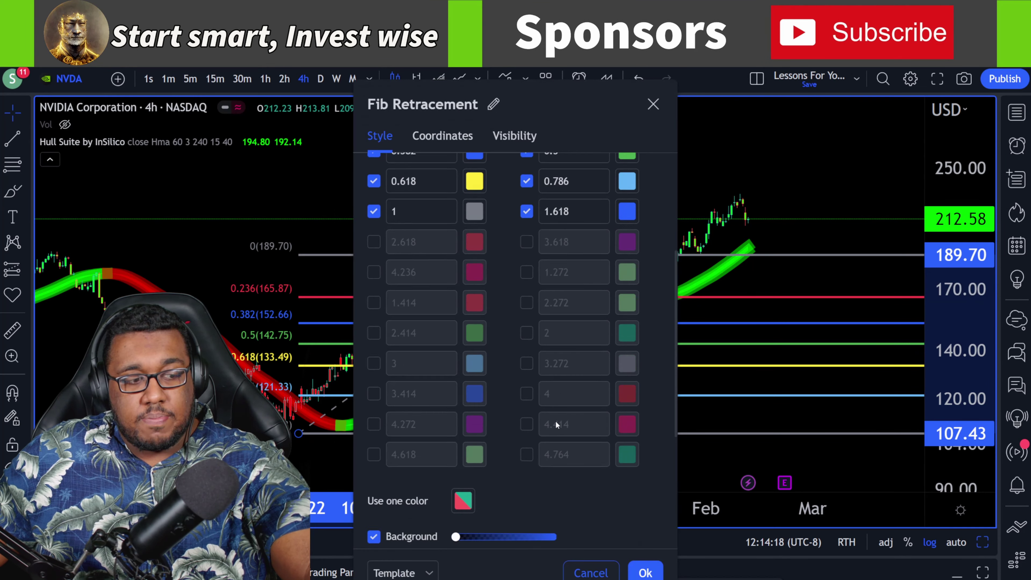
scroll(555, 421, "down", 4)
scroll(400, 513, "down", 2)
left_click(504, 528)
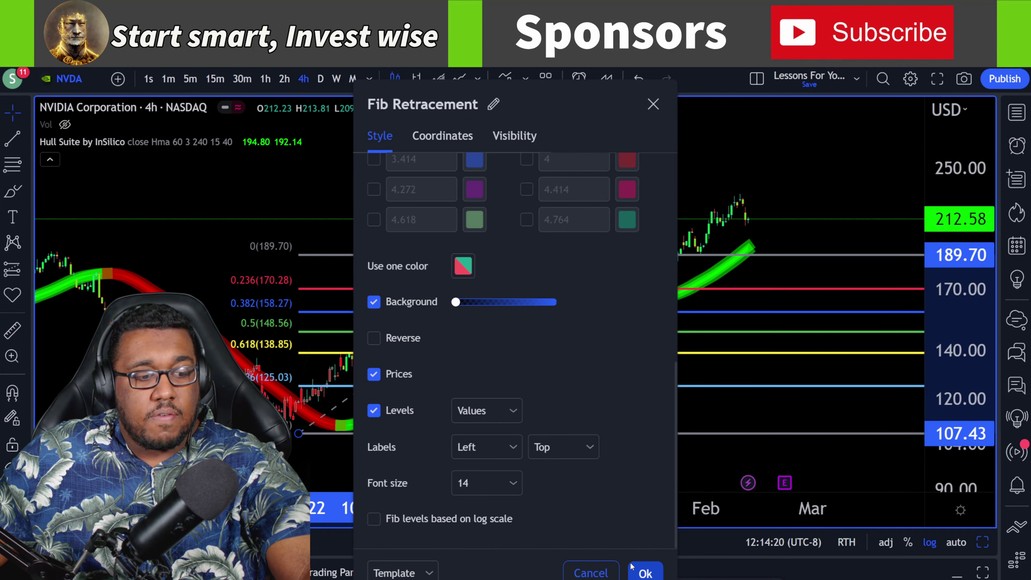
left_click(644, 572)
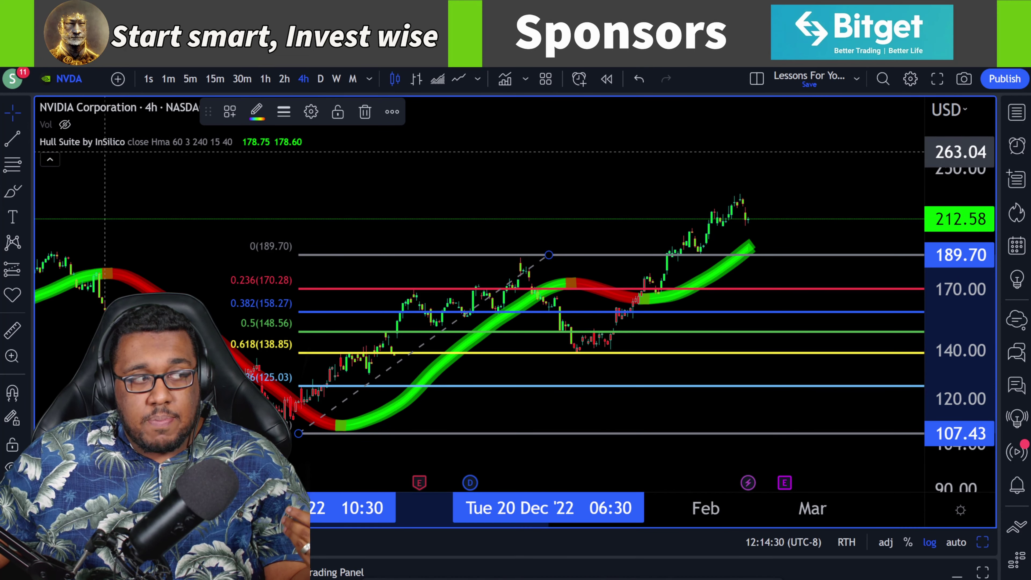
Preview the Thma and Ehma variations of the Hull Suite against NVDA's fib retracement levels on the 4-hour chart
left_click(269, 142)
mouse_move(544, 118)
left_mouse_down()
mouse_move(371, 129)
mouse_move(201, 122)
left_mouse_up()
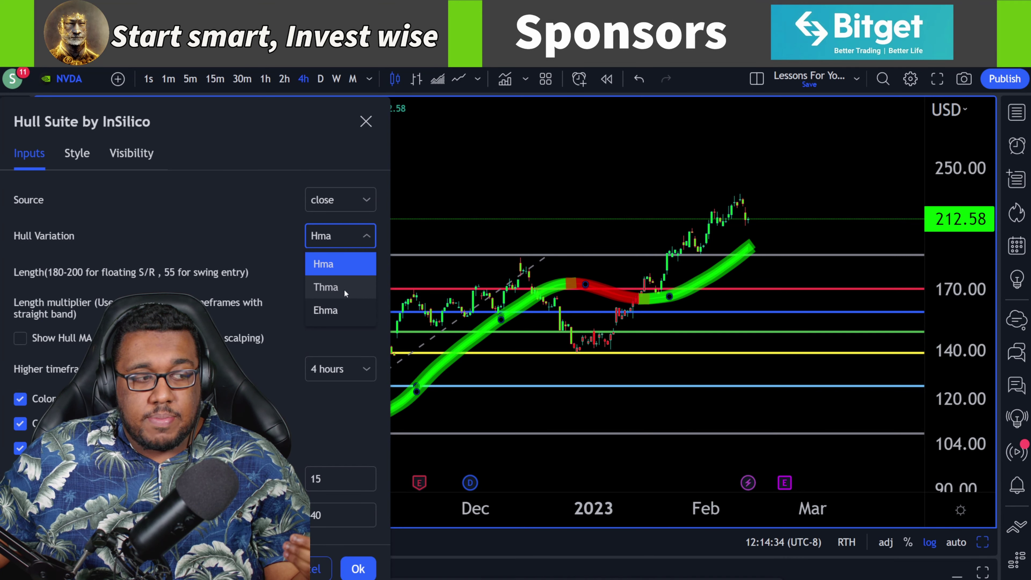
left_click(344, 289)
left_click(341, 236)
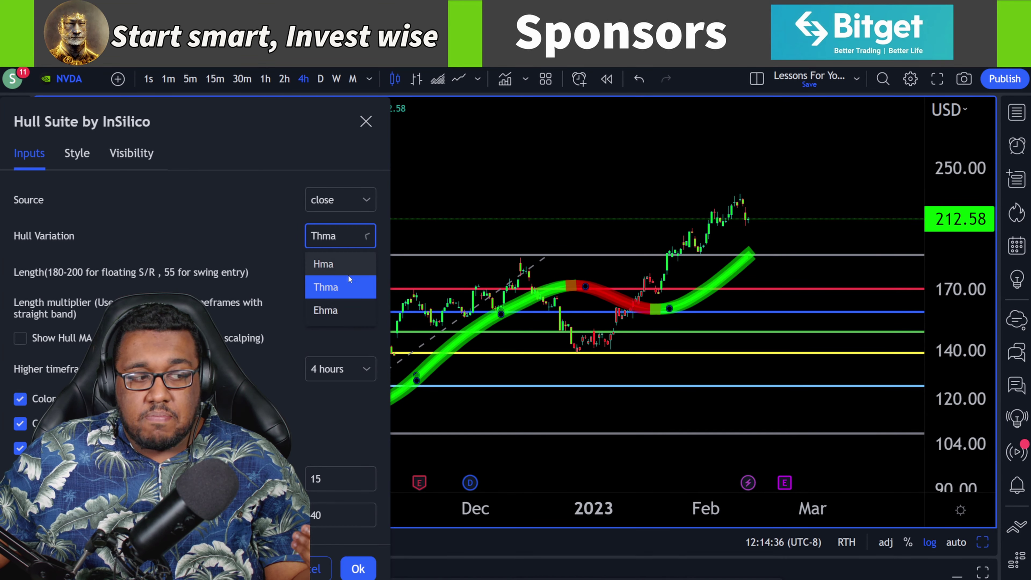
left_click(346, 307)
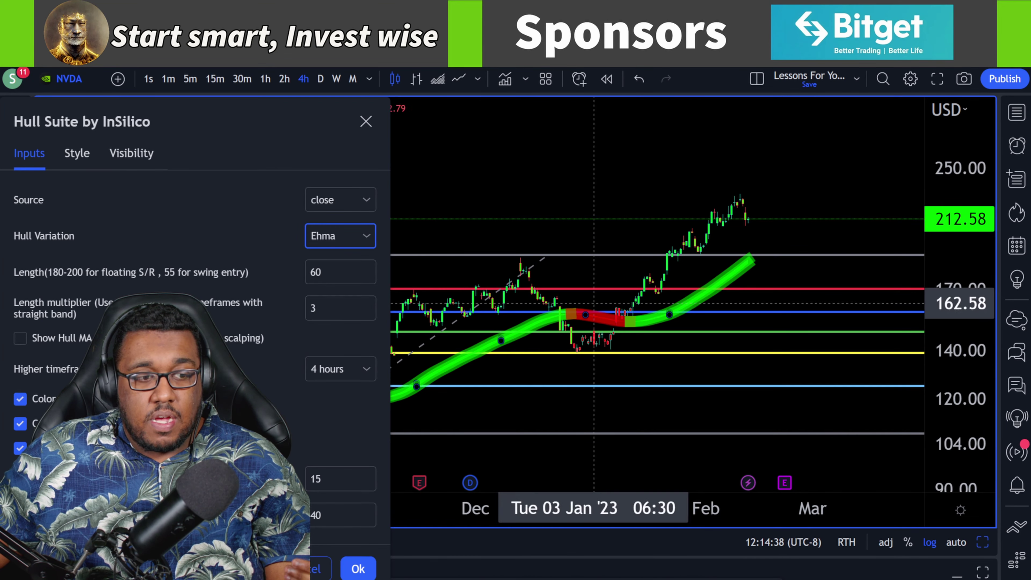
scroll(633, 316, "down", 5)
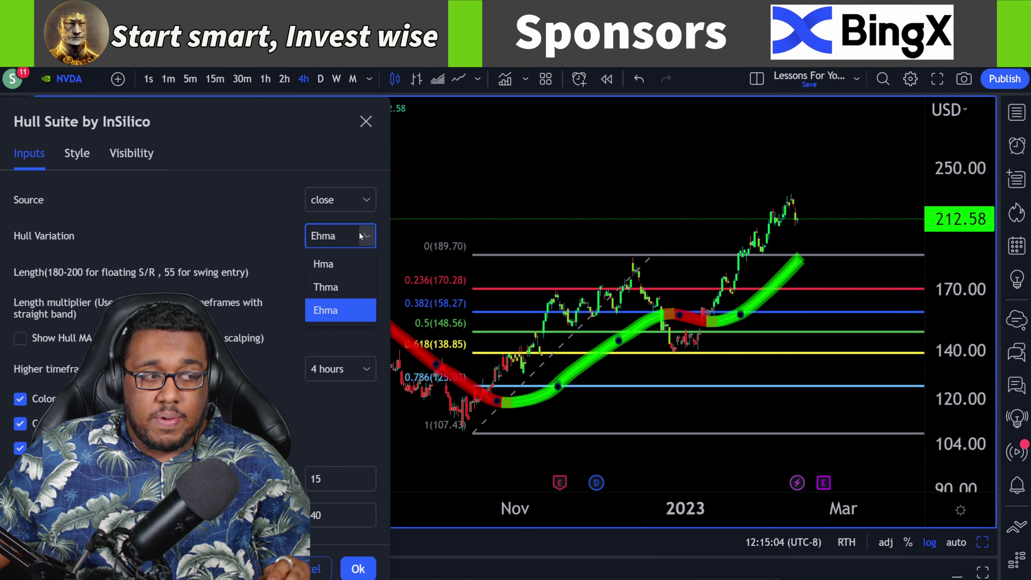
Set the Hull Suite's variation back to Hma and apply the indicator settings
left_click(342, 264)
left_click(358, 569)
scroll(604, 206, "up", 2)
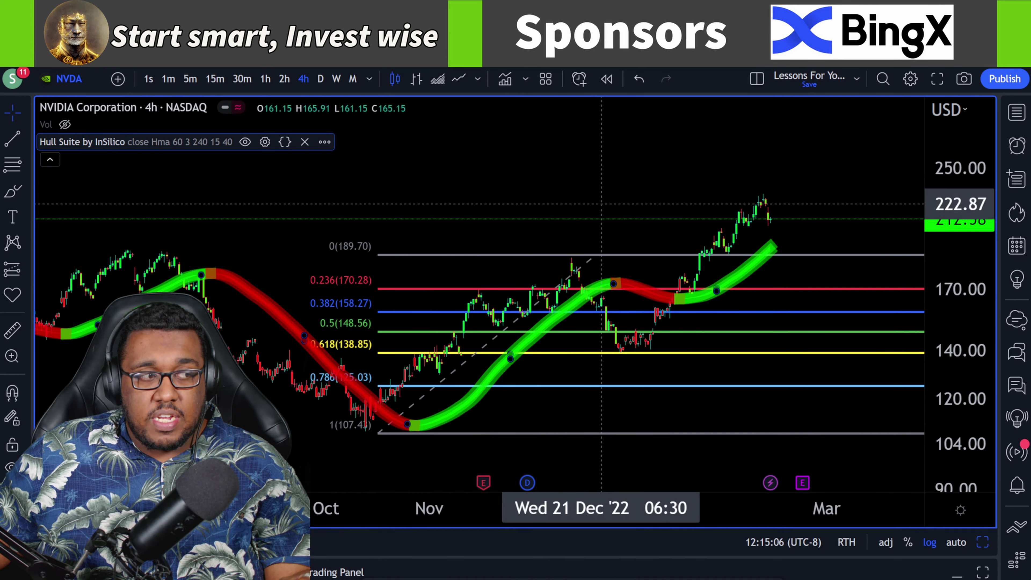